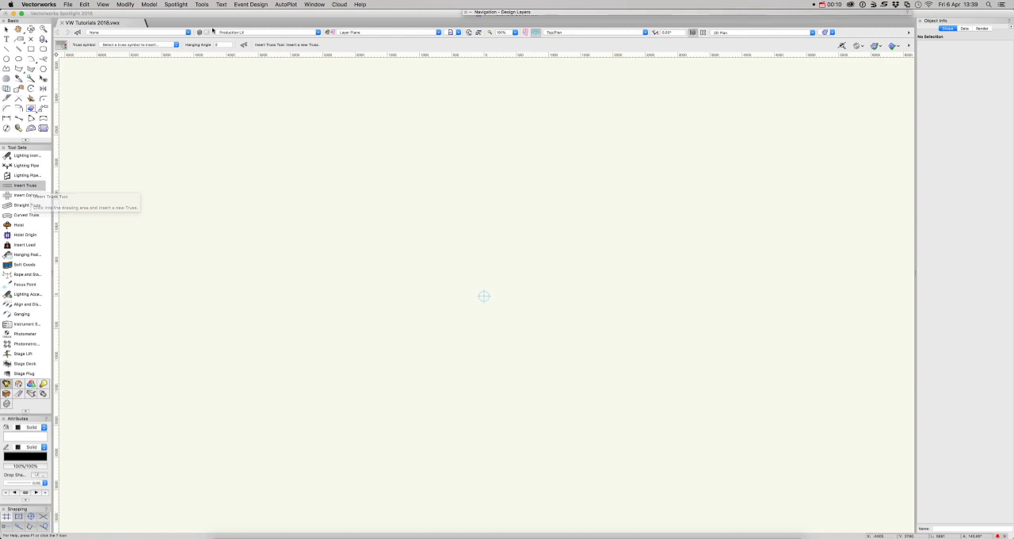
Choose the Prolyte H40V-200 horizontal truss from the library's H40V - Horizontal file as the truss symbol to insert
left_click(176, 46)
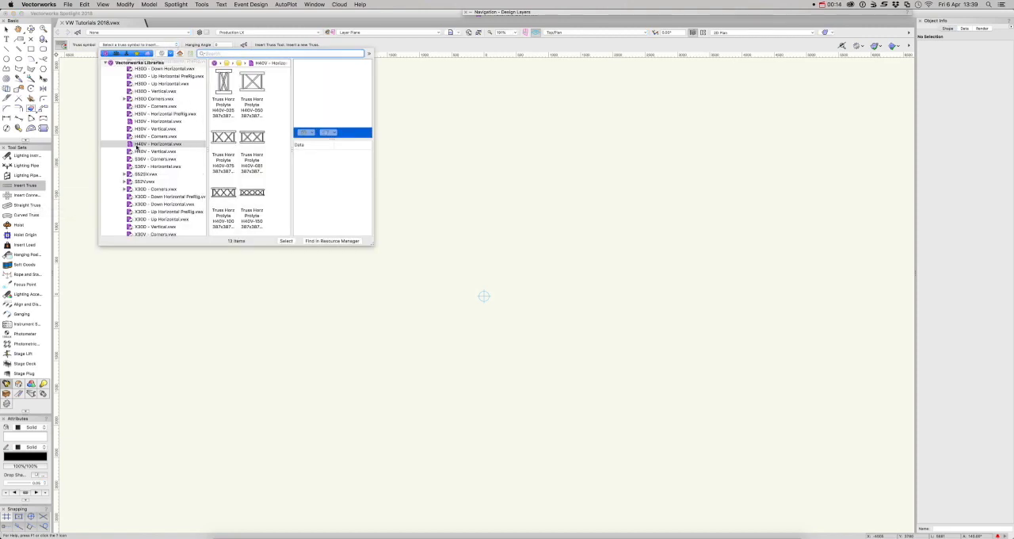
scroll(146, 147, "up", 3)
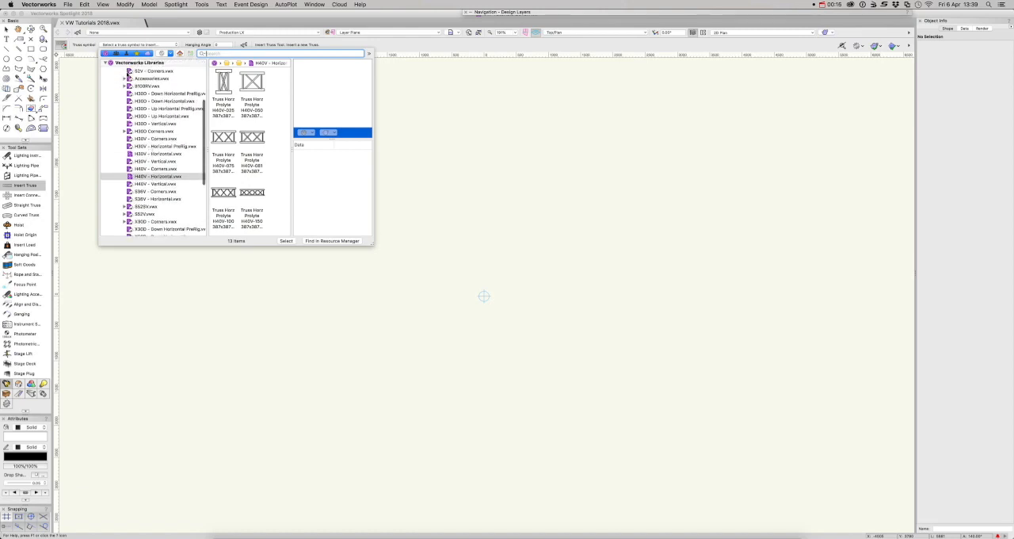
left_click(163, 176)
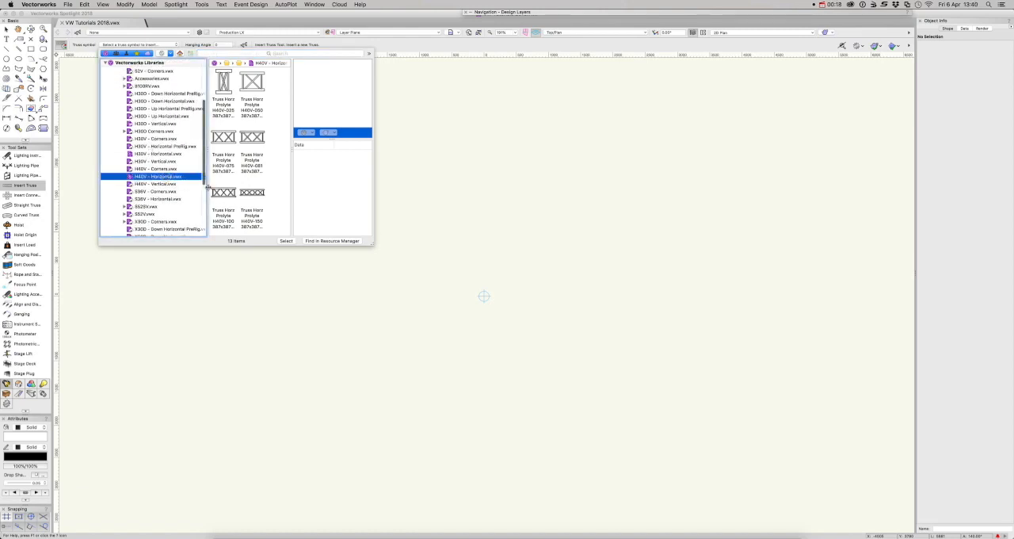
scroll(262, 206, "down", 3)
scroll(262, 206, "down", 4)
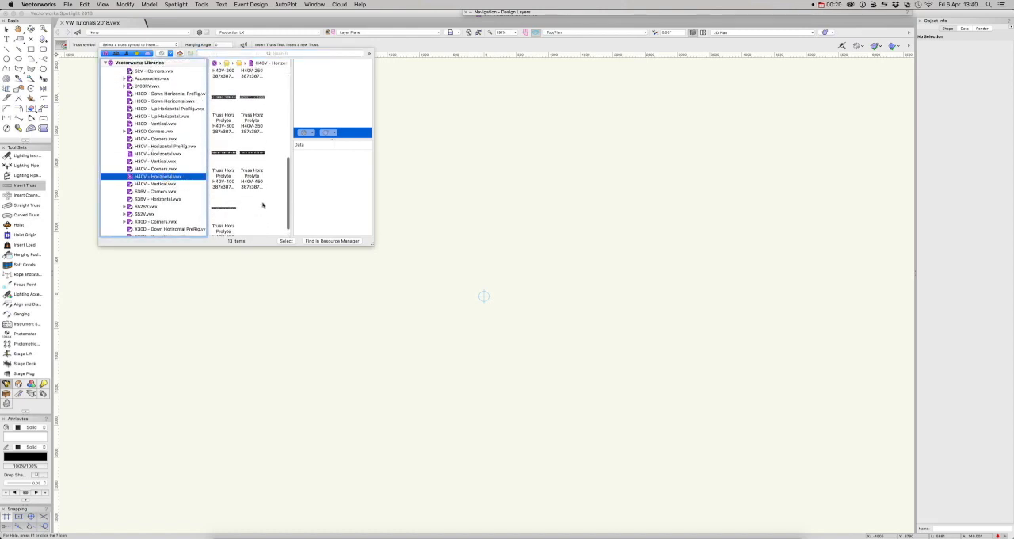
scroll(255, 187, "up", 3)
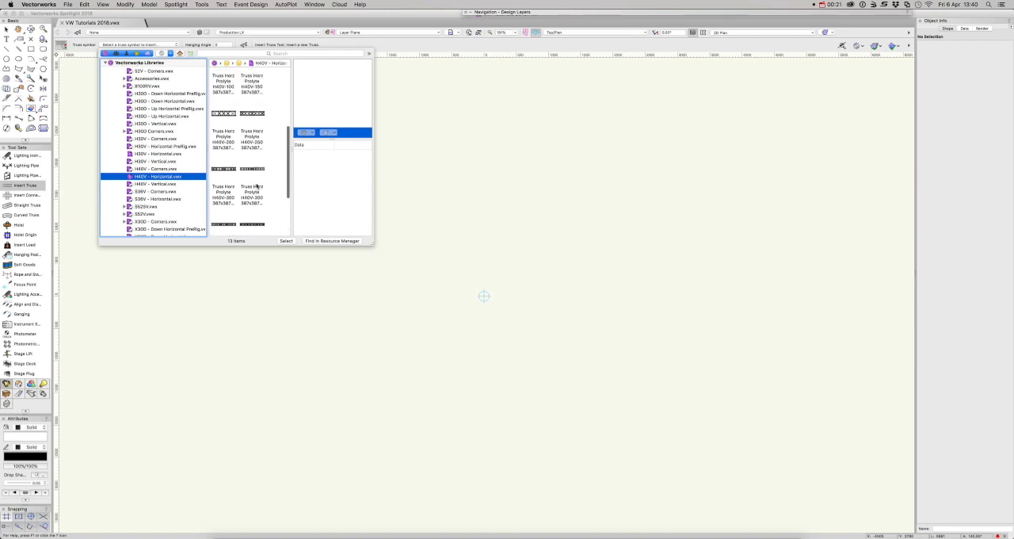
left_click(224, 146)
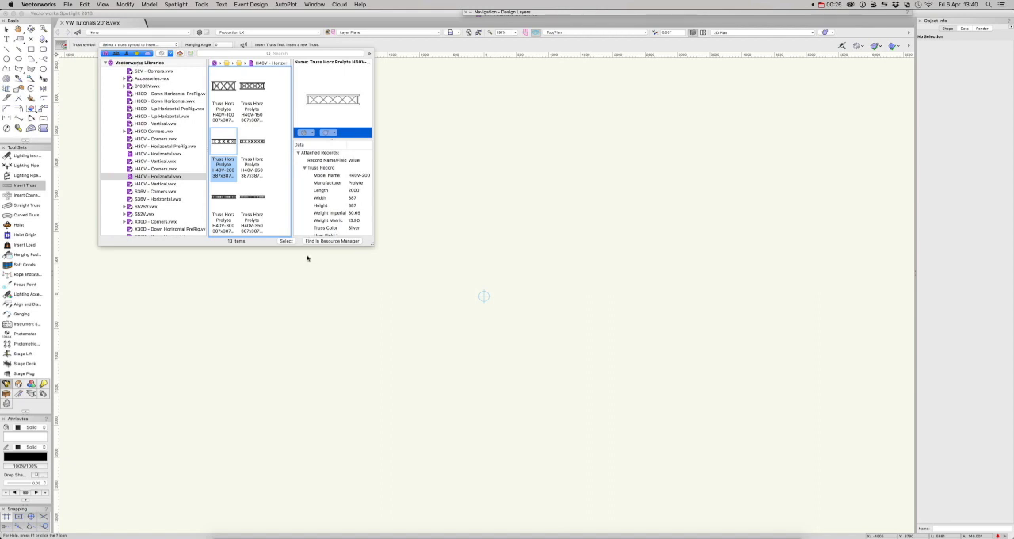
left_click(282, 241)
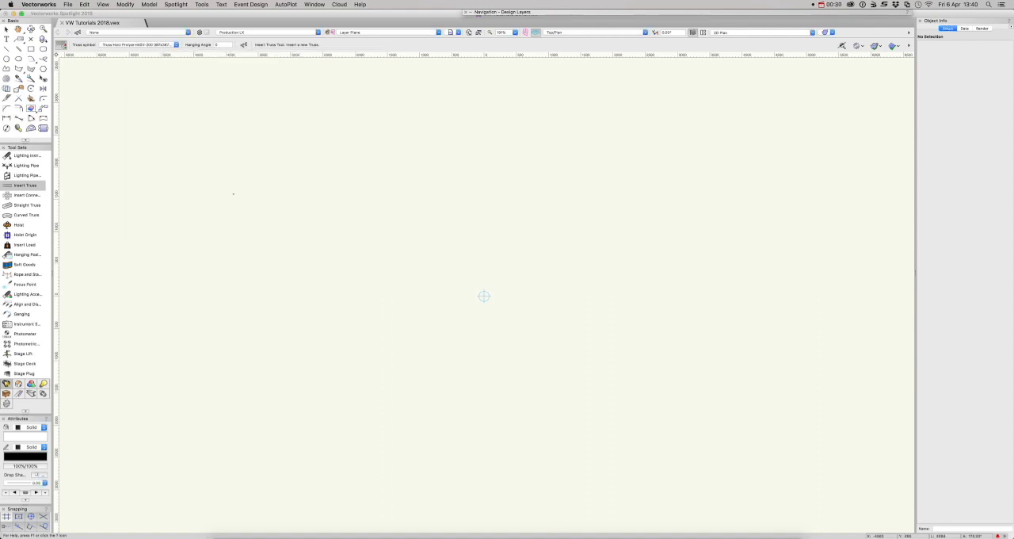
Insert six 2000 mm truss pieces end to end in a horizontal row, starting at about X -4710, Y 470
left_click(179, 267)
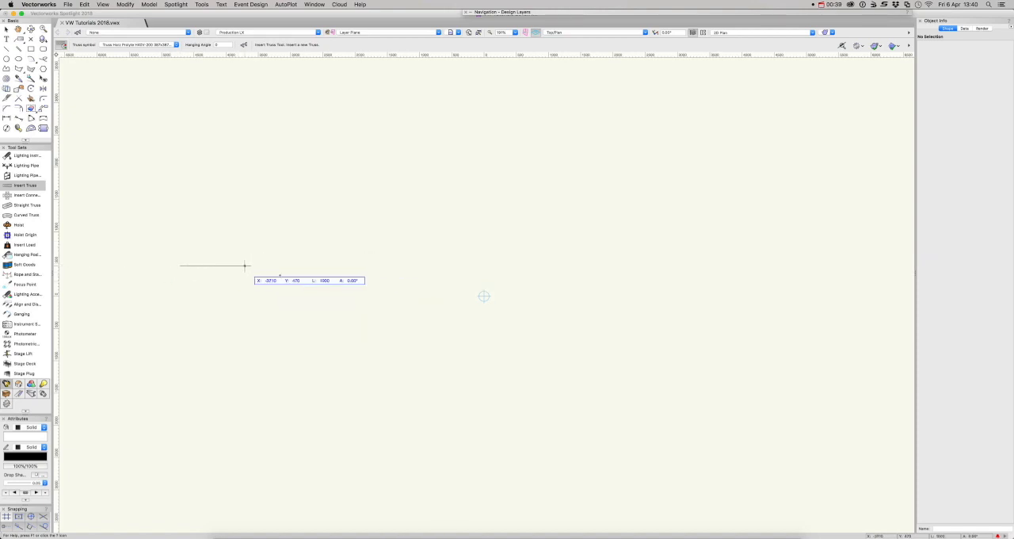
left_click(334, 265)
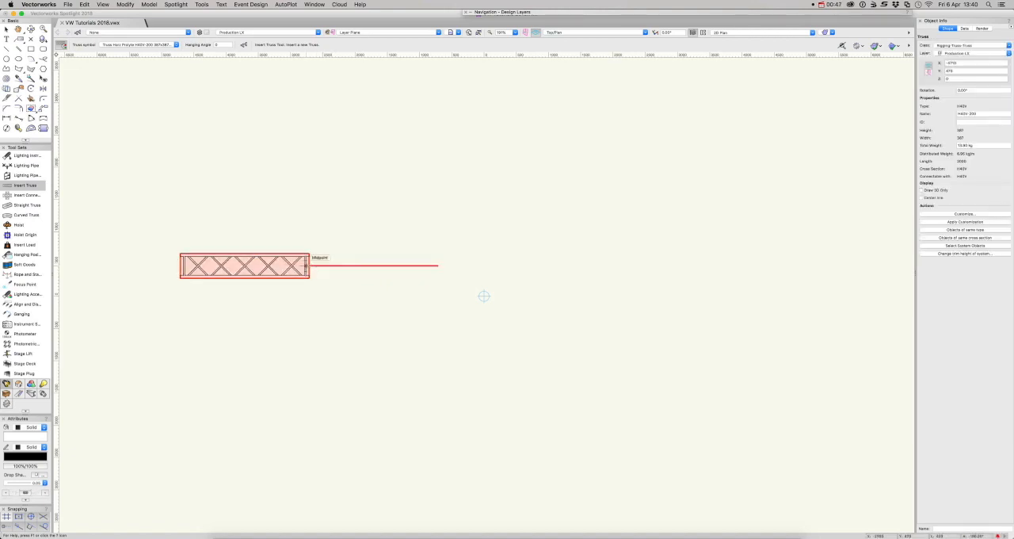
left_click(308, 266)
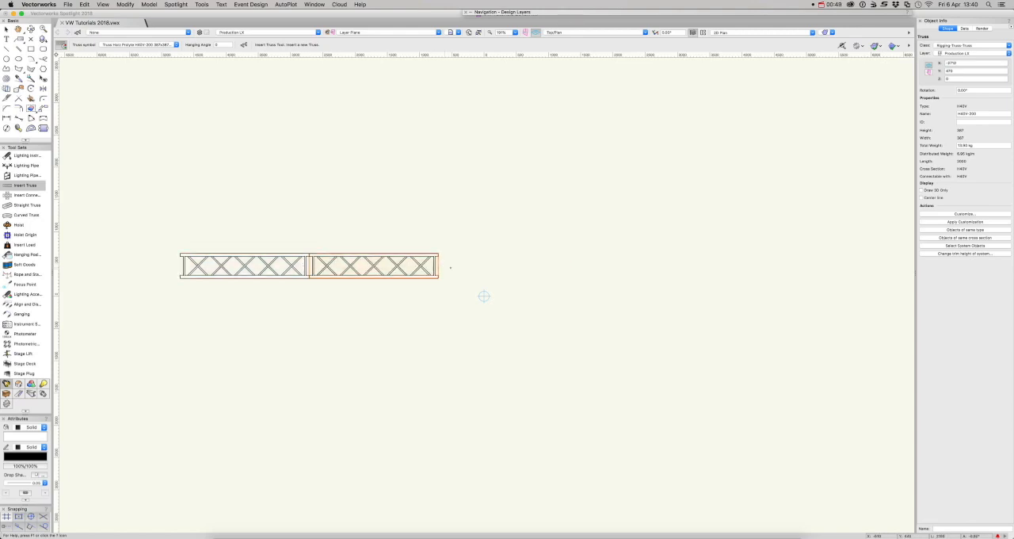
left_click(436, 266)
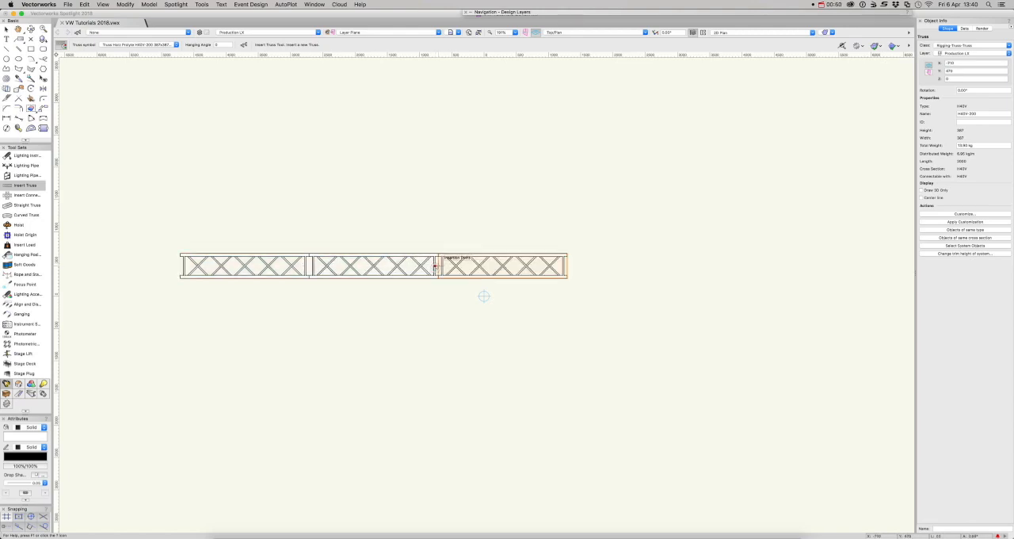
left_click(566, 266)
left_click(696, 267)
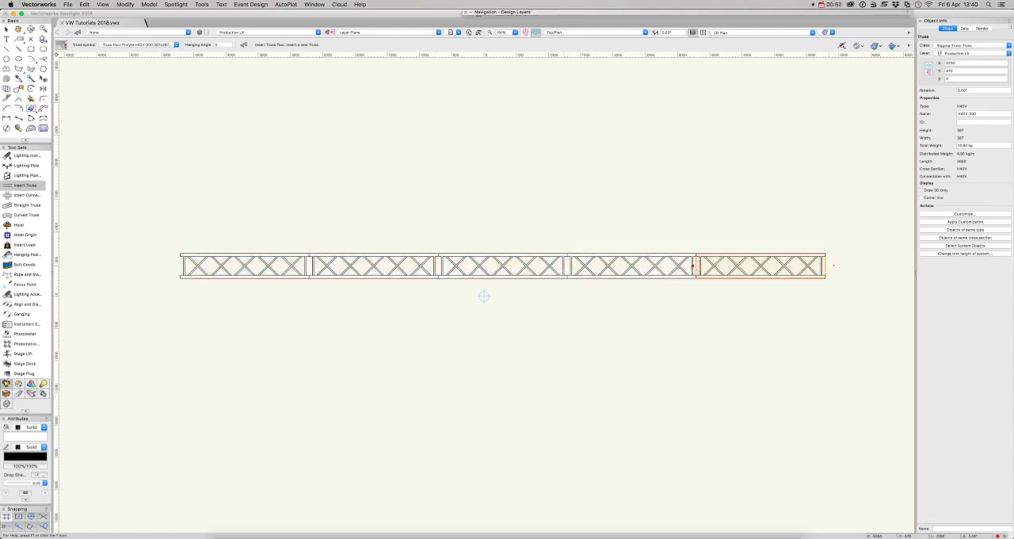
left_click(826, 267)
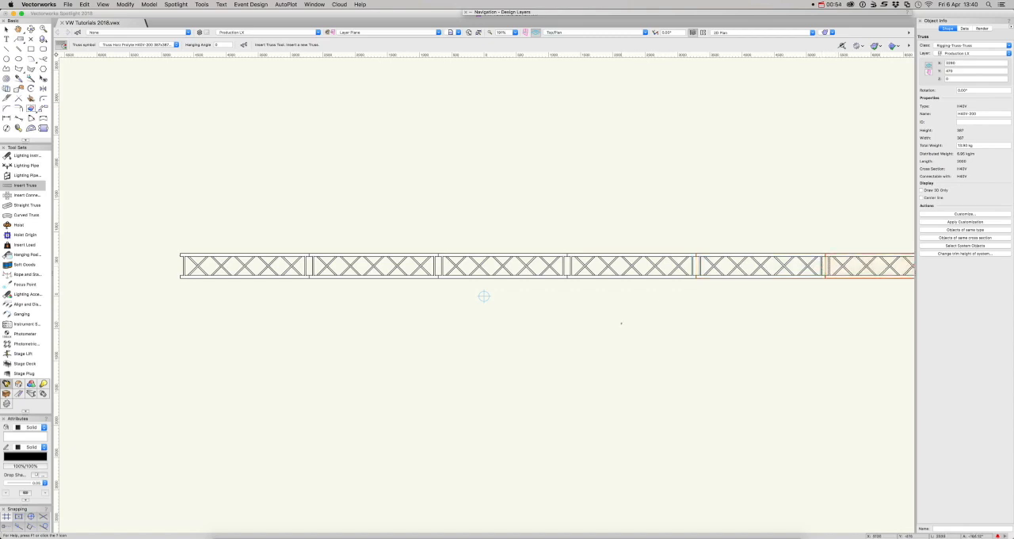
key("x")
key("x")
Move the whole truss row so that its midpoint joint sits on the drawing origin, and clear the selection
key("super+a")
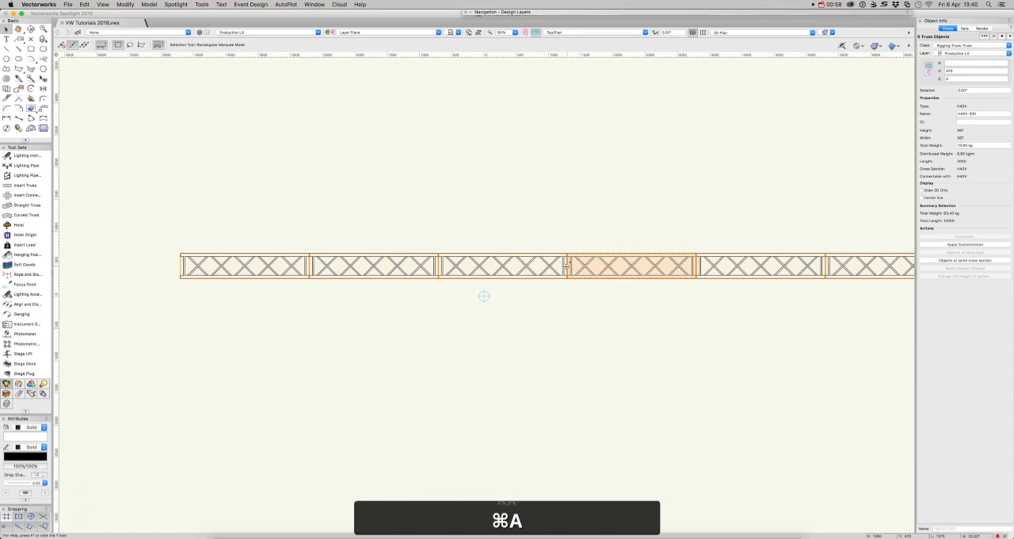
left_click_drag(567, 266, 484, 297)
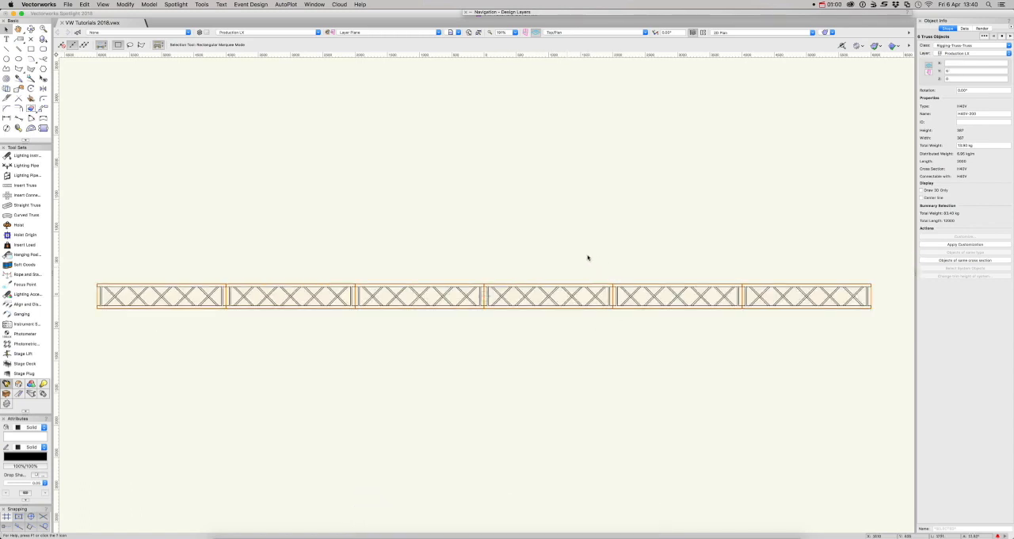
key("super+6")
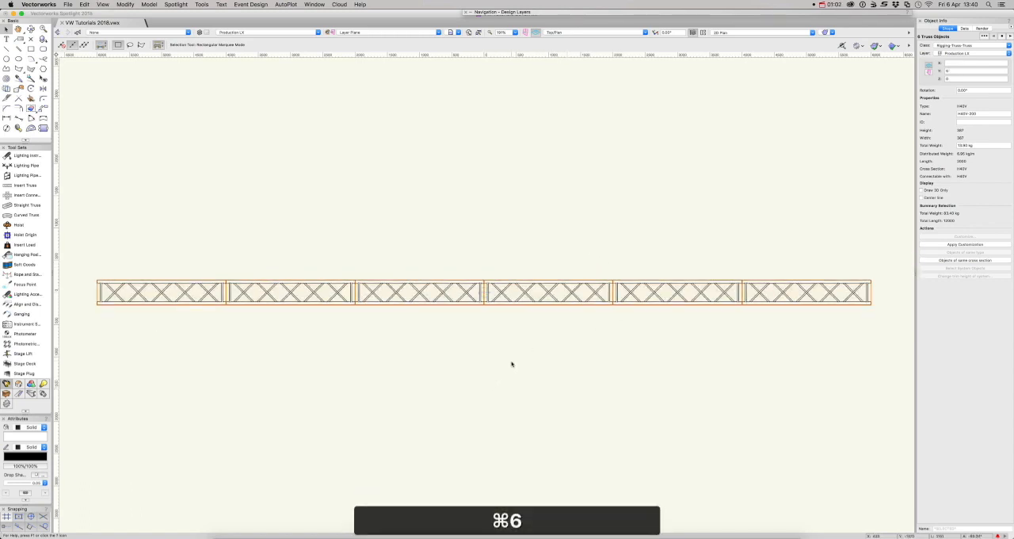
left_click(511, 363)
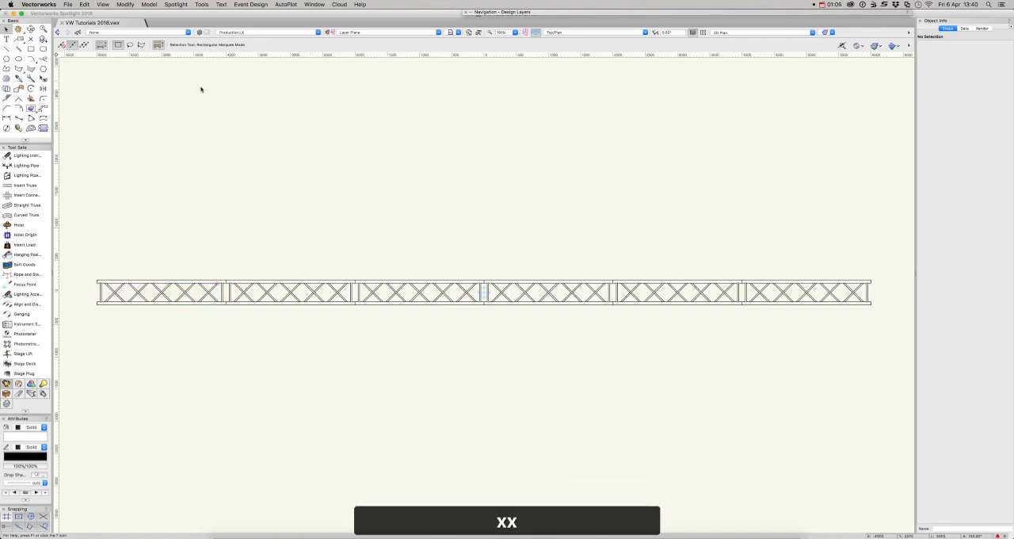
Place a Martin Mac Viper Perf fixture from the document's resources on the truss's upper chord near its left end, facing straight up
key("super+r")
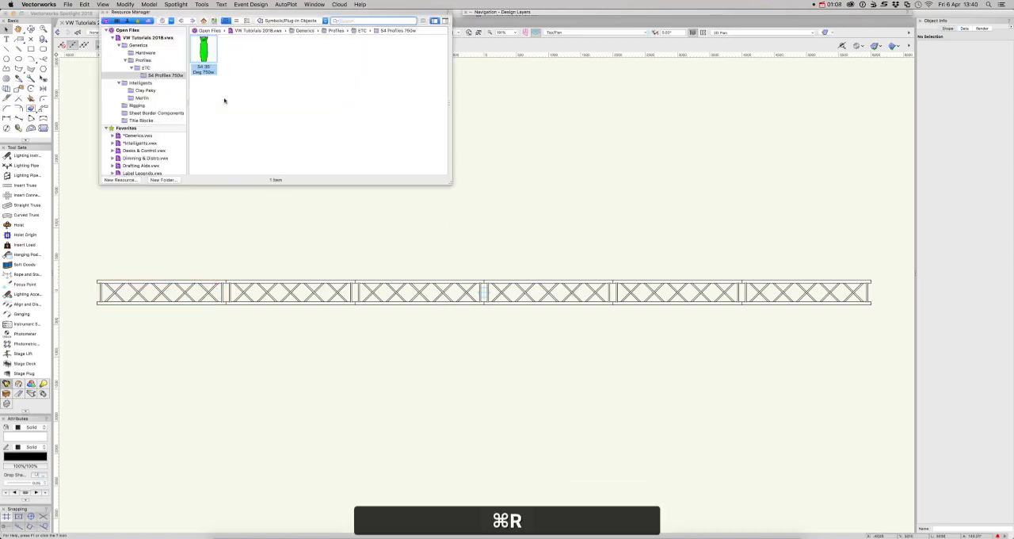
left_click(146, 91)
left_click(143, 99)
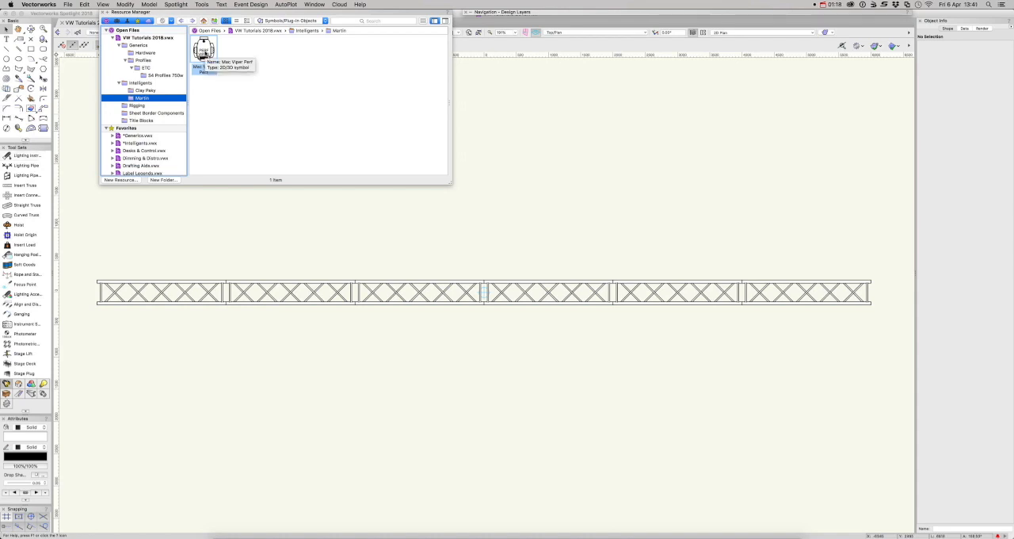
double_click(203, 51)
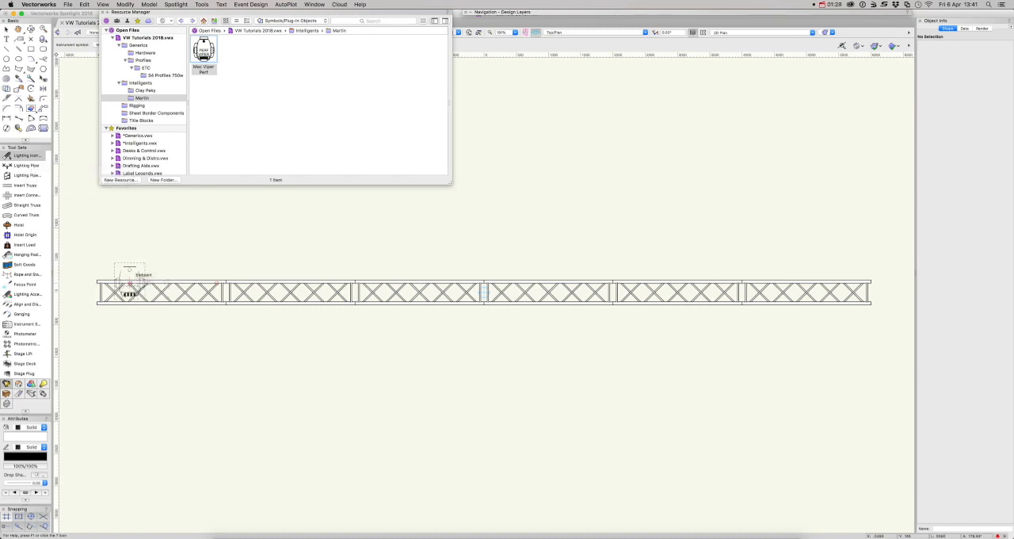
left_click(129, 282)
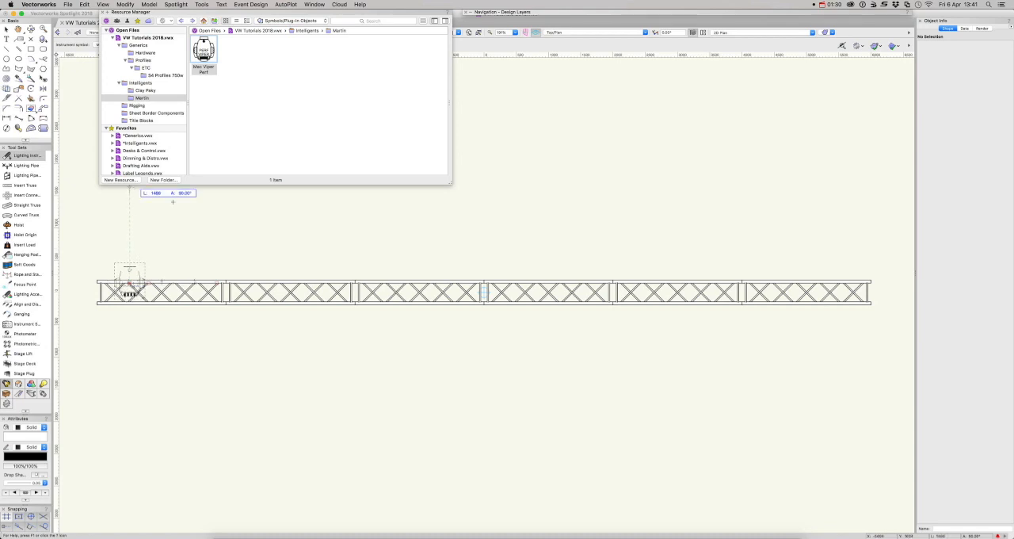
left_click(130, 205)
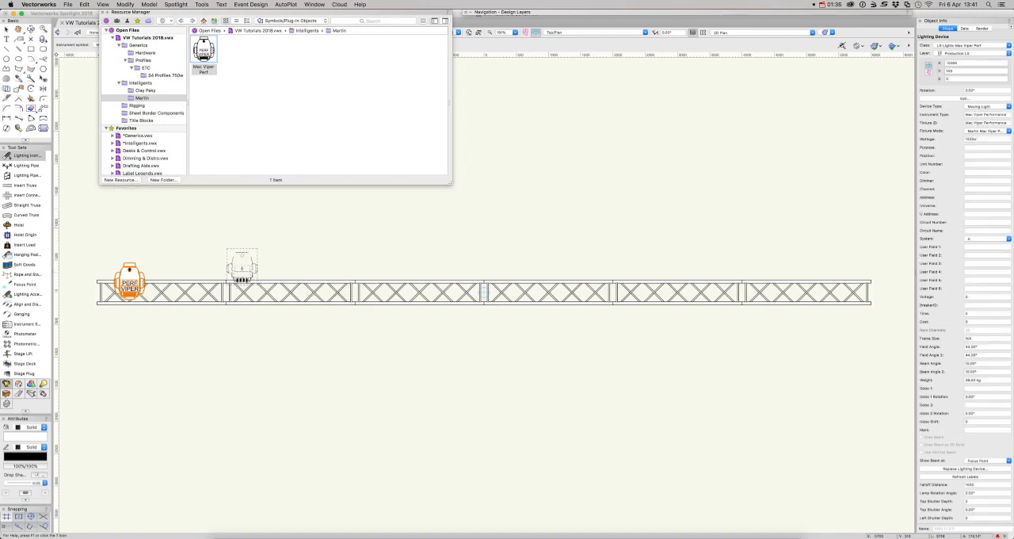
key("x")
key("x")
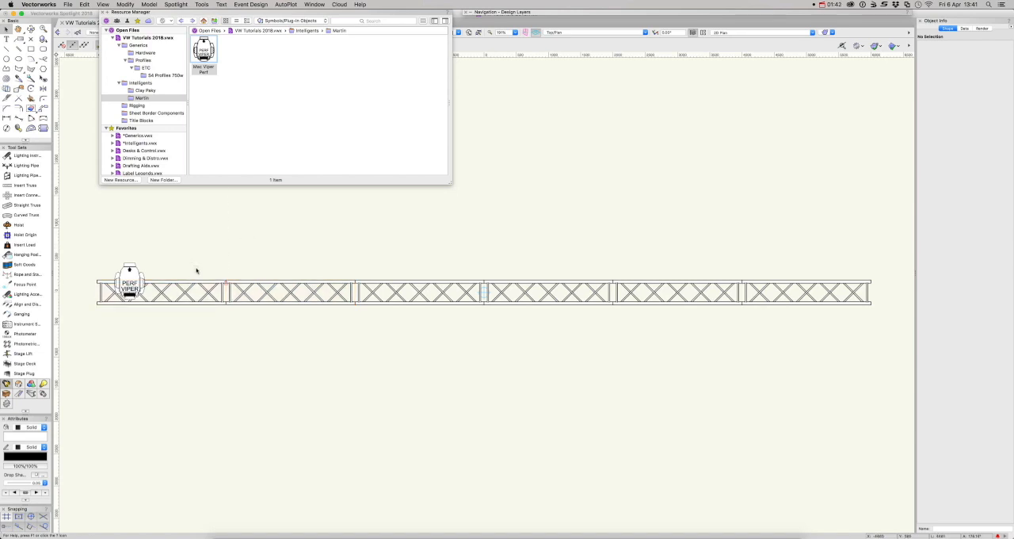
key("super+r")
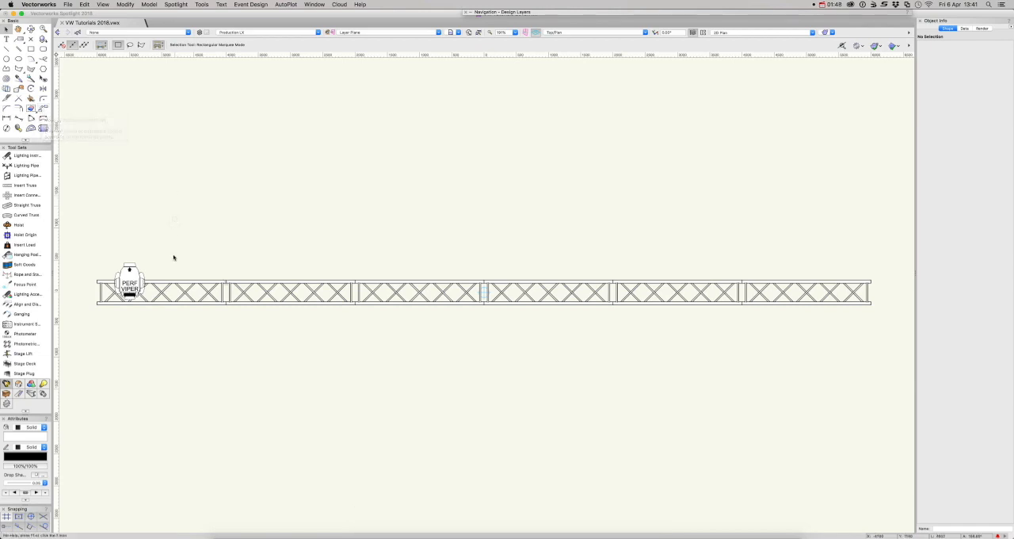
Set up Move by Points for the placed fixture with 5 duplicates and the original object retained
left_click(131, 279)
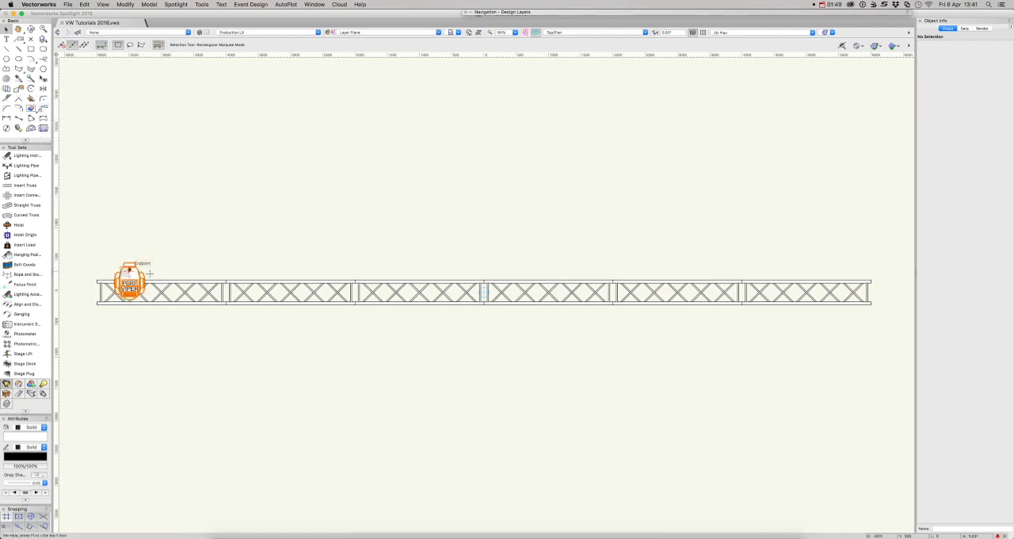
left_click(43, 112)
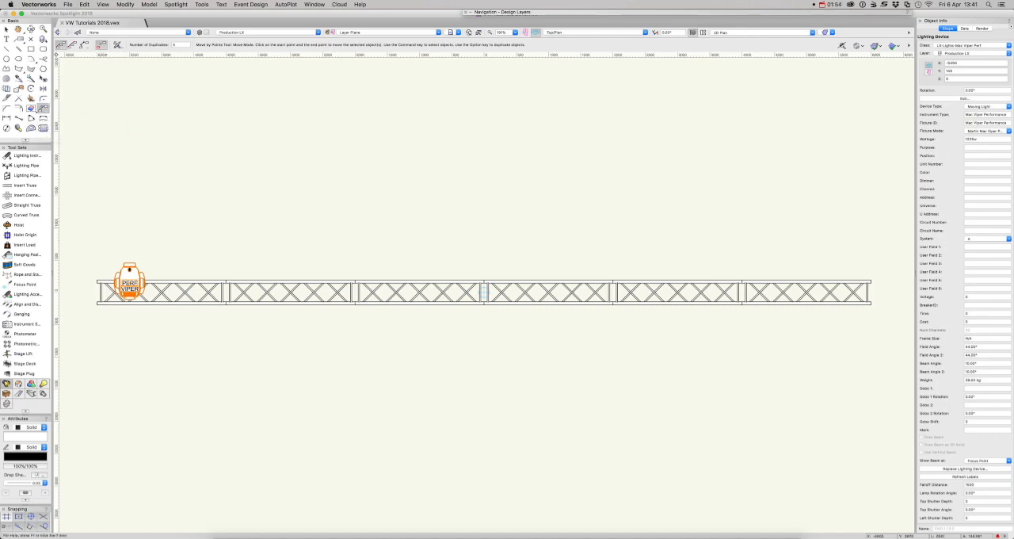
left_click(117, 44)
left_click(476, 161)
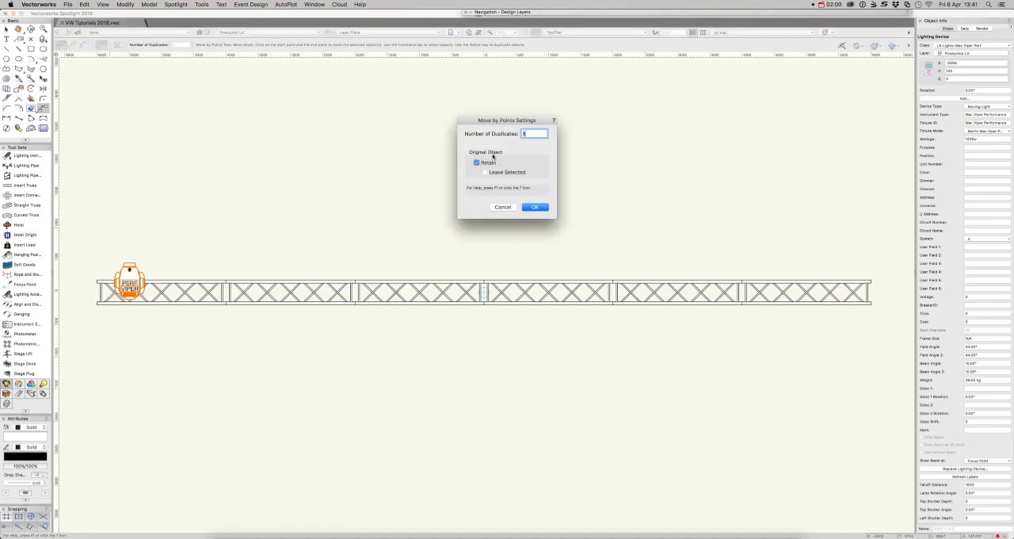
left_click(535, 207)
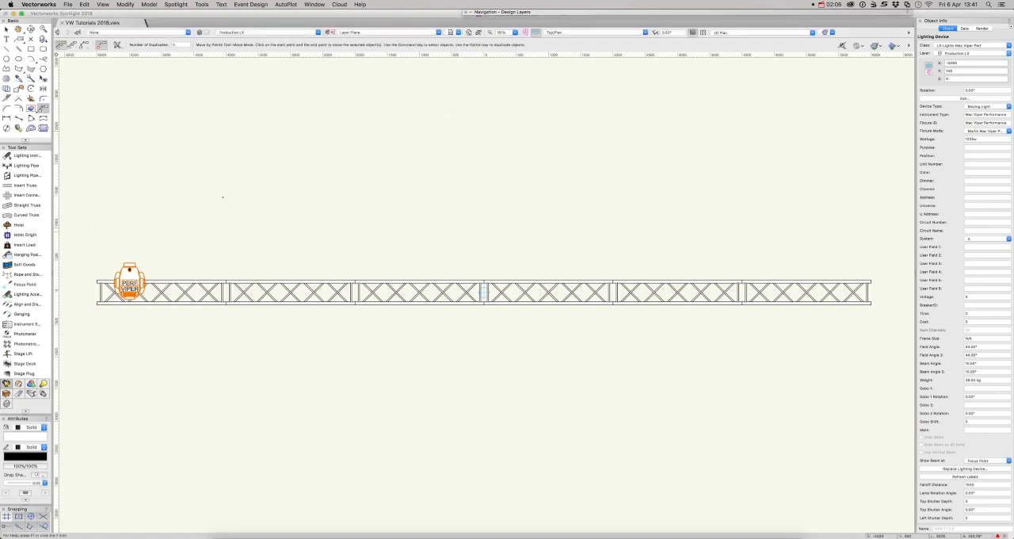
left_click(180, 44)
type("5")
Duplicate the fixture horizontally along the truss at about 1660 mm spacing, and move the last copy near the truss's right end
left_click(131, 256)
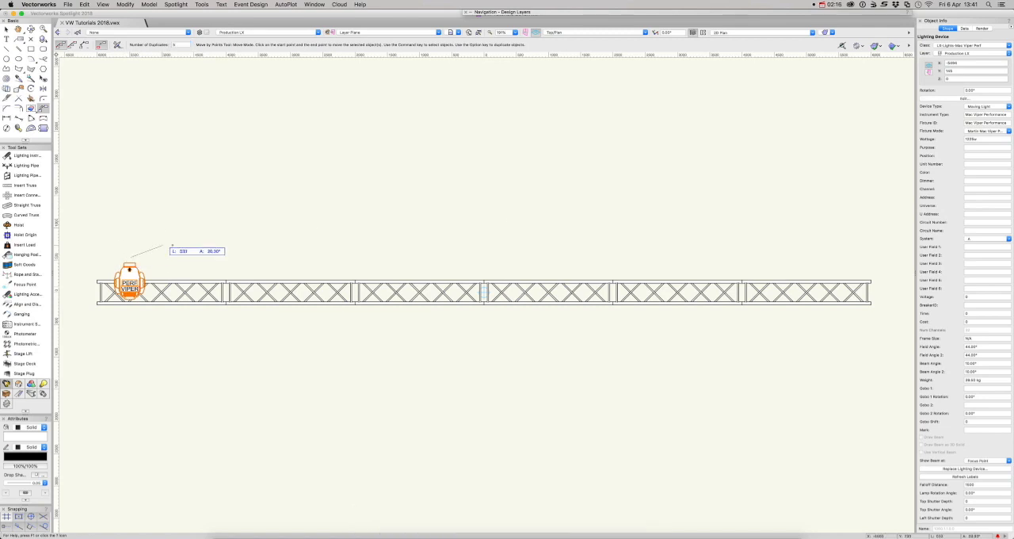
left_click(237, 257)
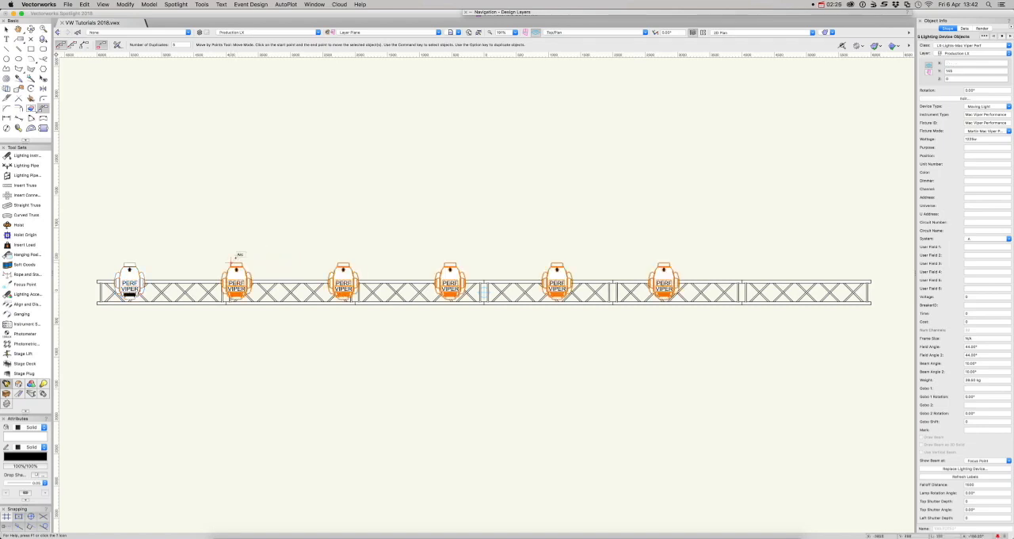
key("x")
key("x")
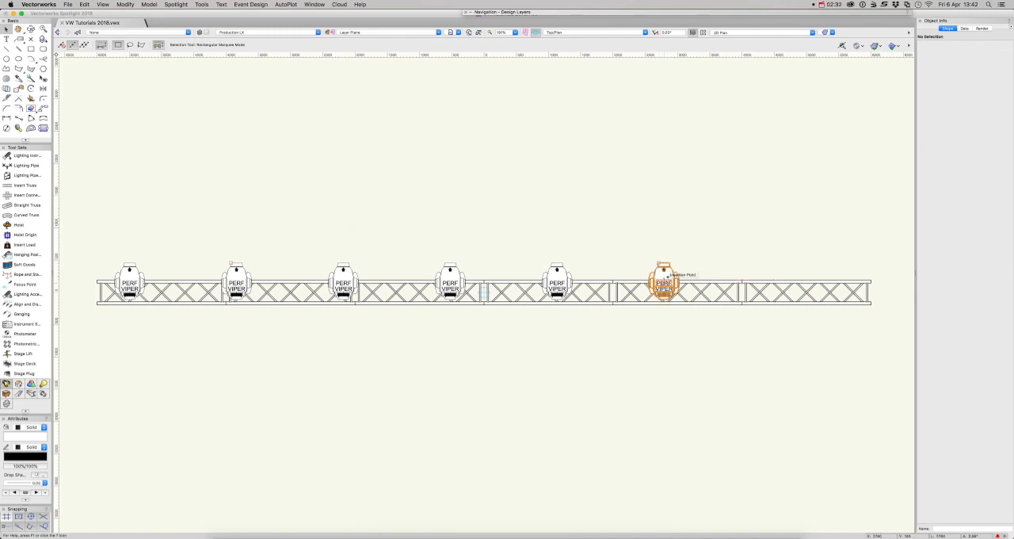
left_click_drag(668, 276, 836, 282)
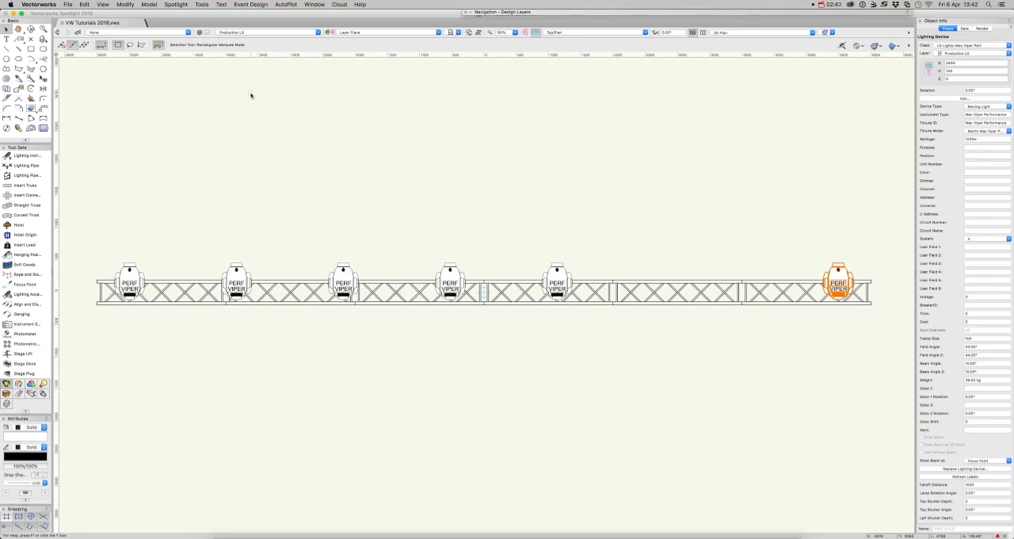
Select by field values every lighting device whose Instrument Type equals Mac Viper Performance
left_click(287, 5)
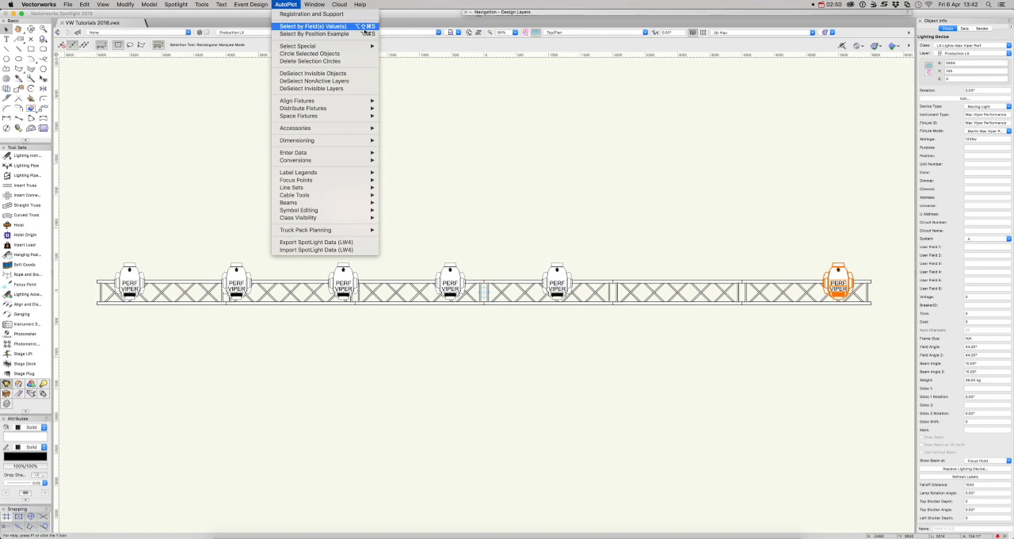
left_click(468, 141)
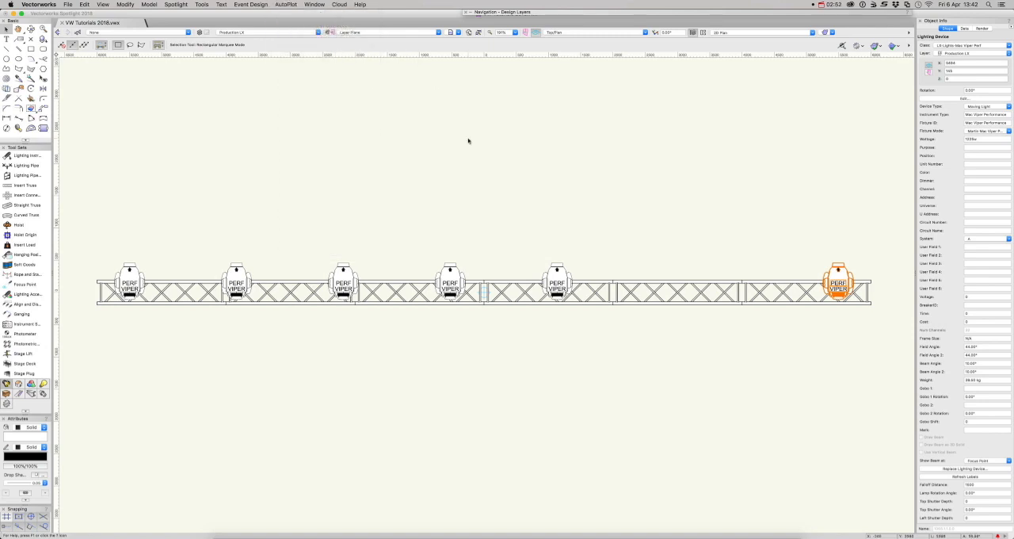
key("super+alt+shift+s")
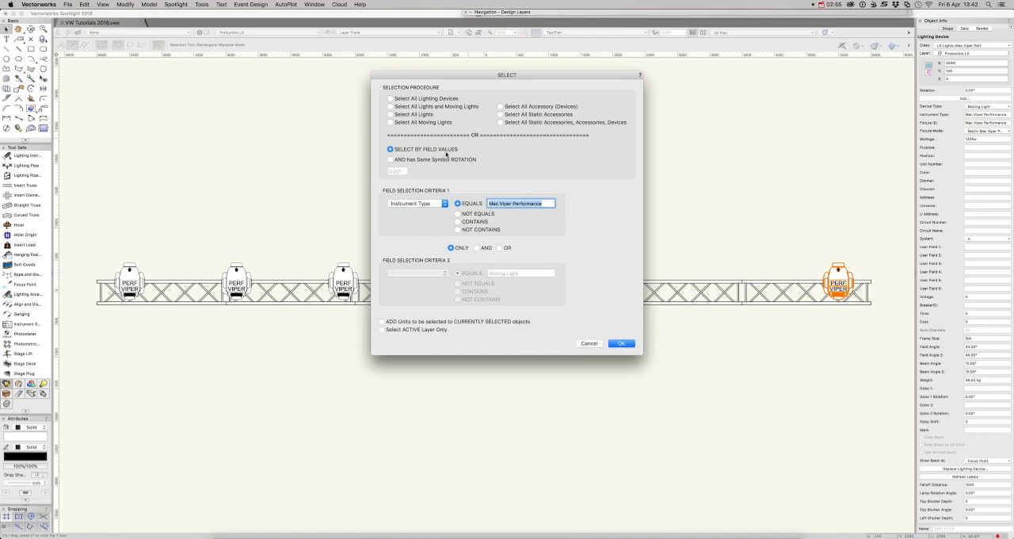
left_click(423, 208)
left_click(427, 205)
left_click(621, 343)
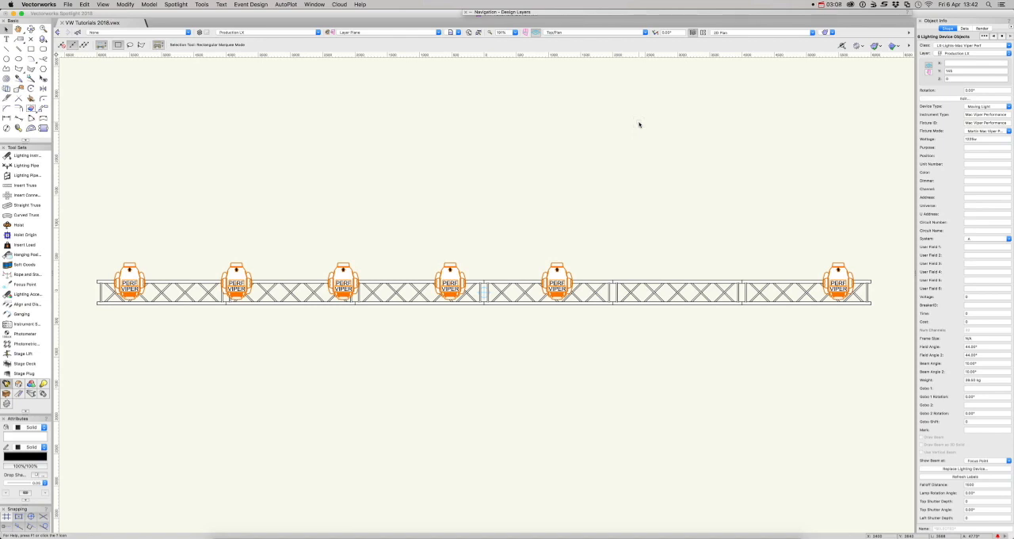
Distribute the selected Mac Viper fixtures horizontally with equal spacing along the truss, and clear the selection
key("super+equal")
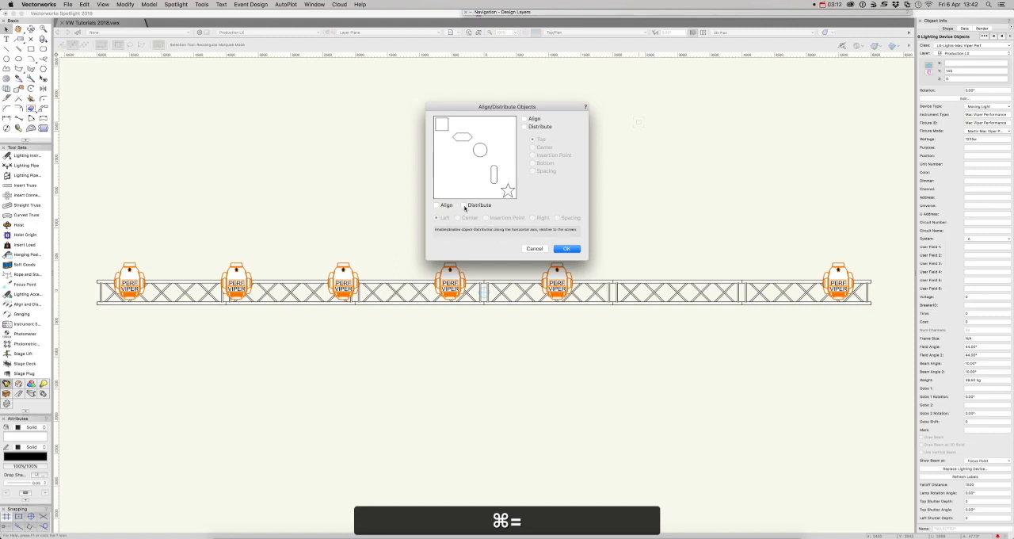
left_click(464, 206)
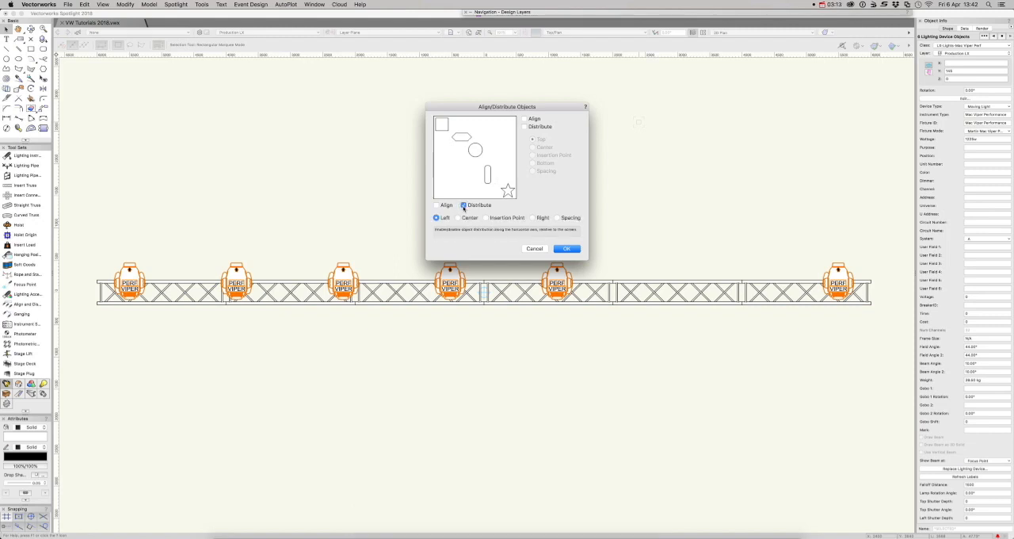
left_click(562, 218)
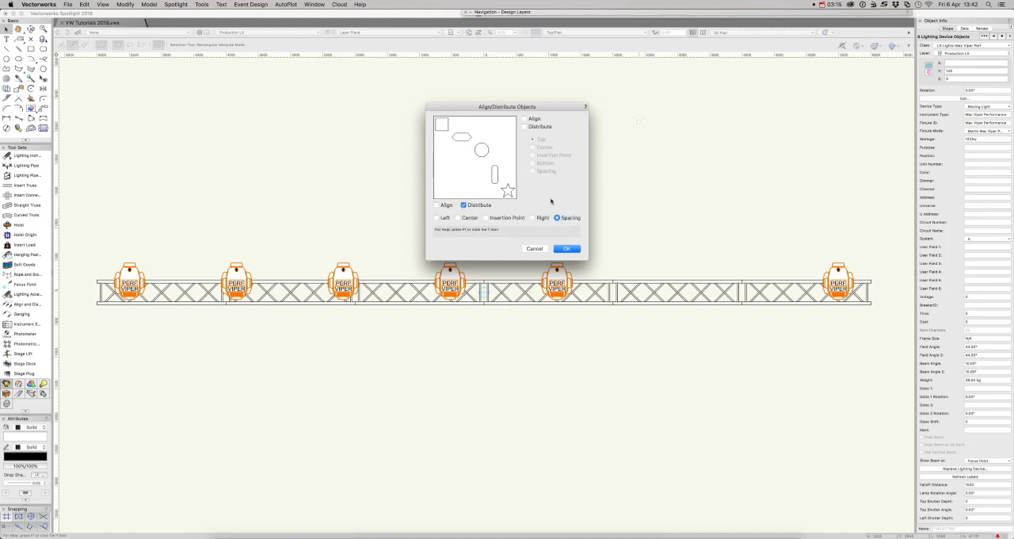
left_click(575, 249)
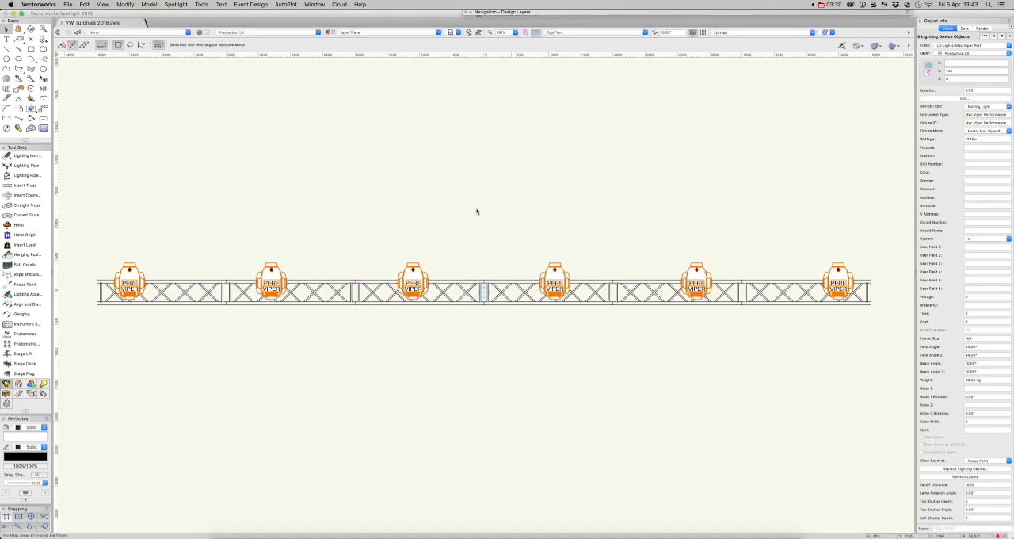
key("x")
key("x")
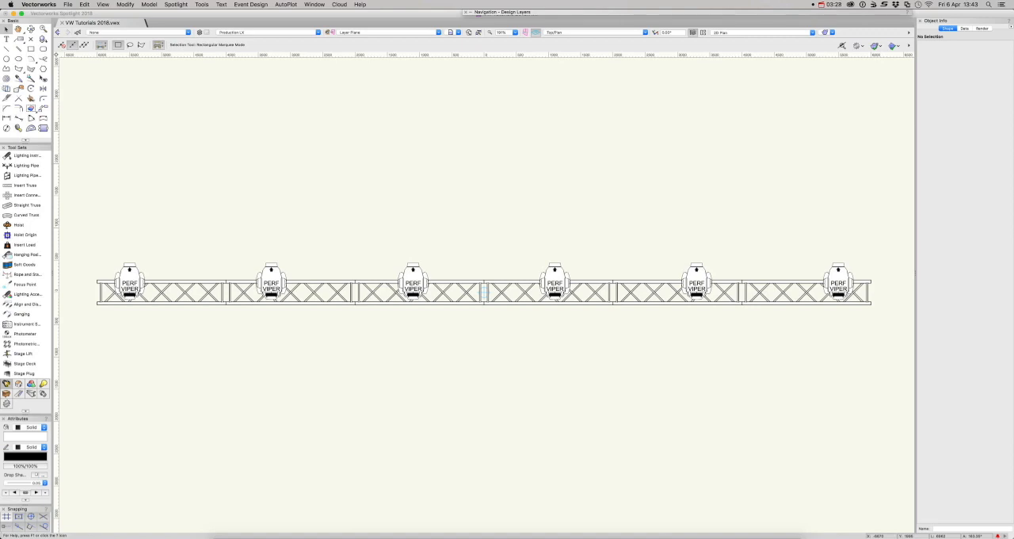
Place a Clay Paky Alpha Spot 800 QWO on the truss's lower chord between the first two Vipers, facing straight up, and clear the selection
key("super+r")
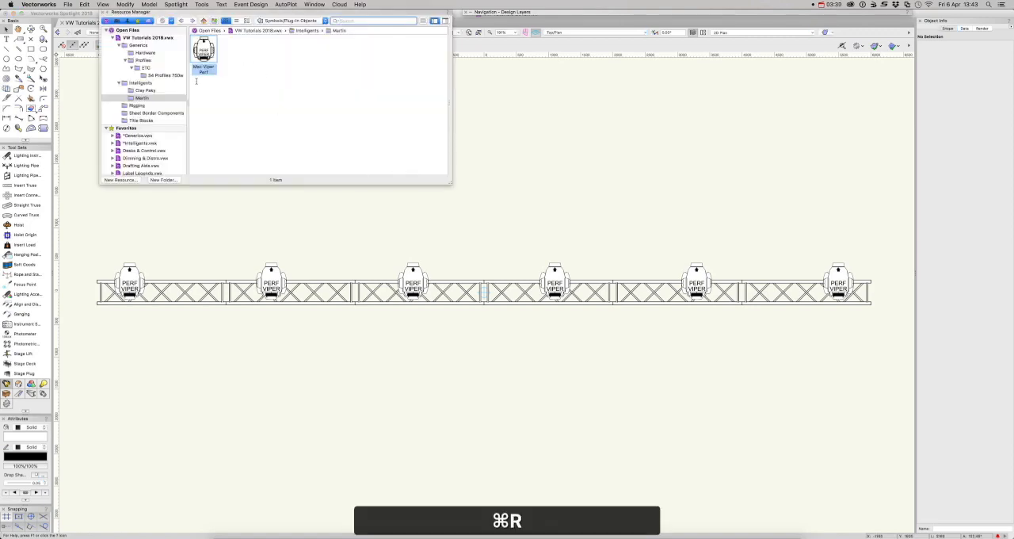
left_click(148, 91)
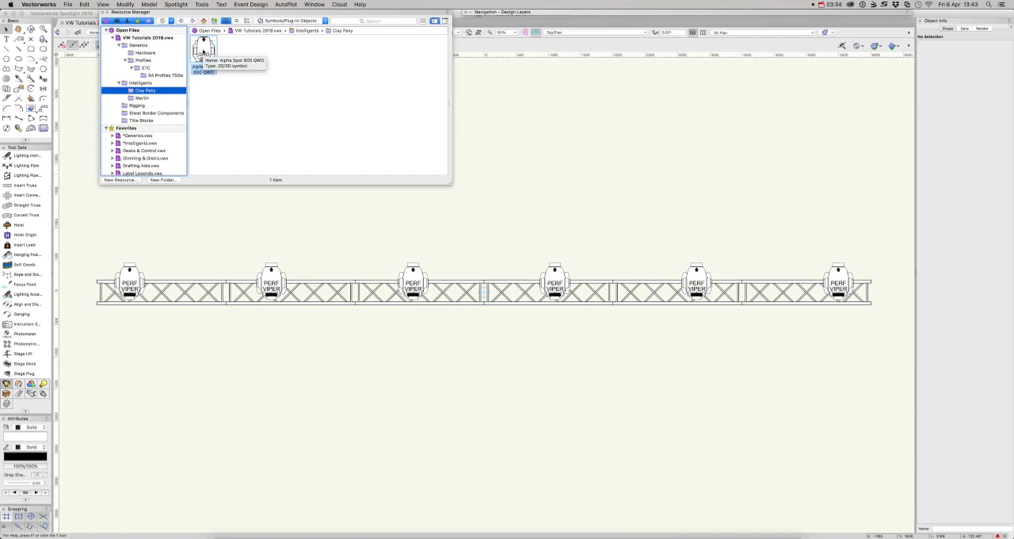
double_click(202, 51)
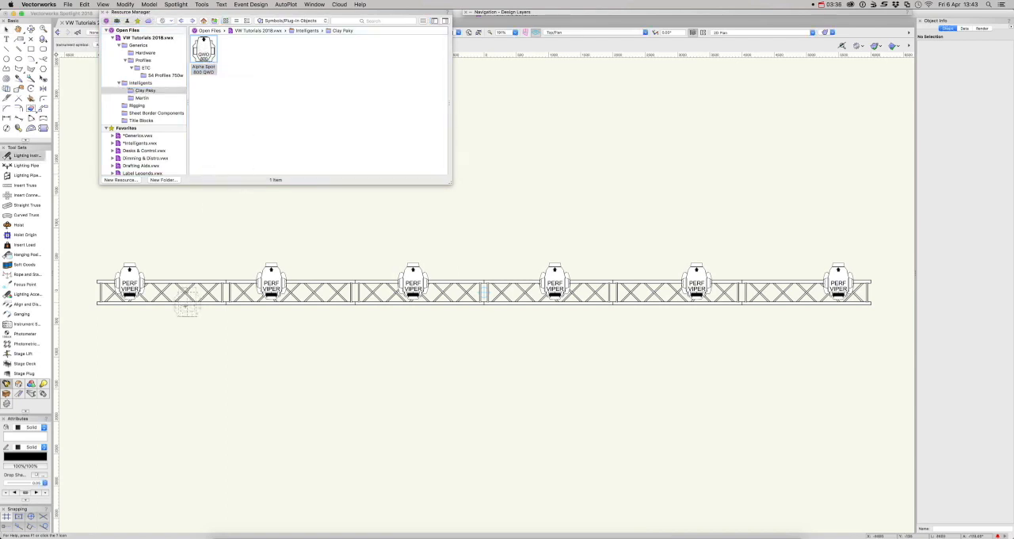
left_click(193, 297)
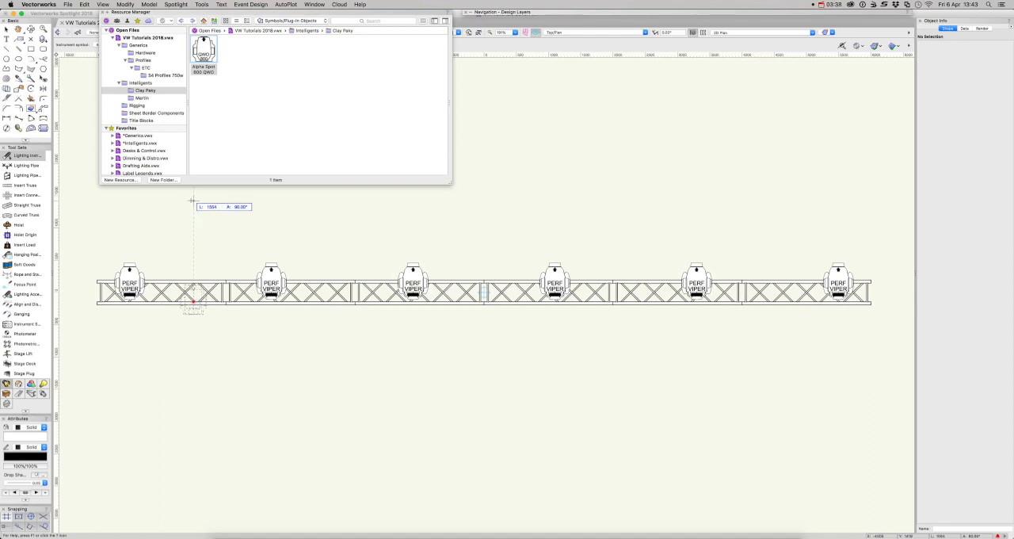
left_click(193, 199)
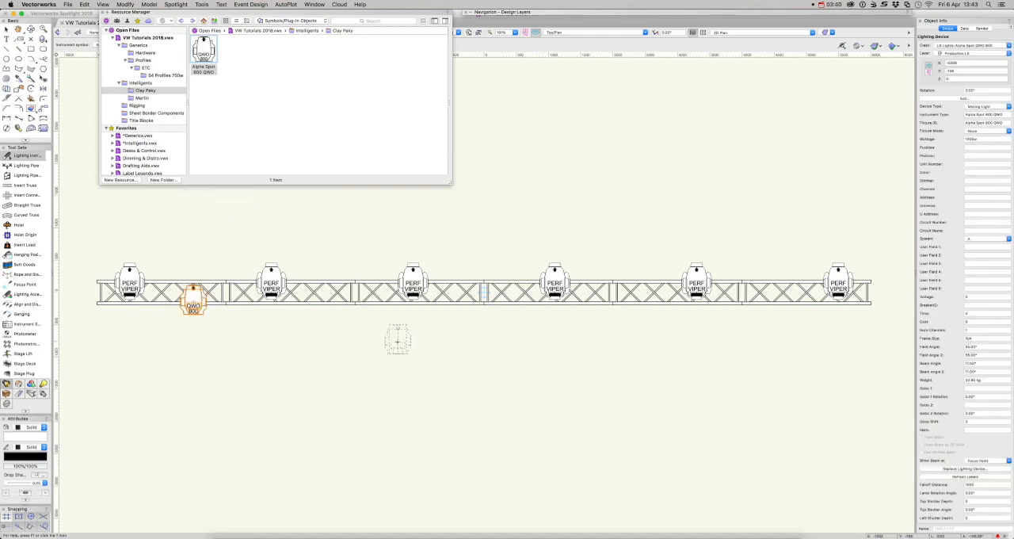
key("x")
key("x")
Move the Alpha Spot fixture freely to a spot below the truss, and undo that move
scroll(299, 367, "up", 5)
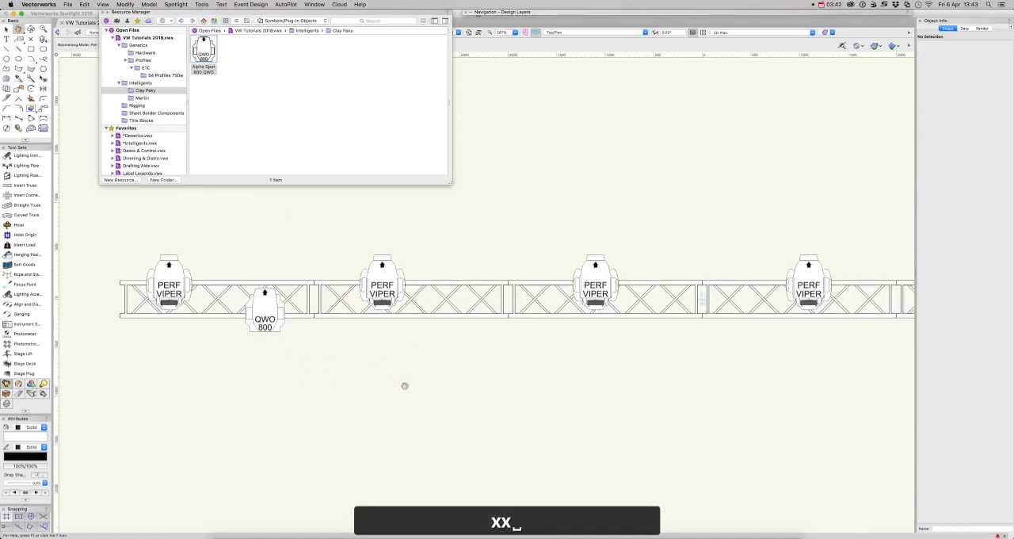
key("space")
left_click_drag(492, 432, 464, 428)
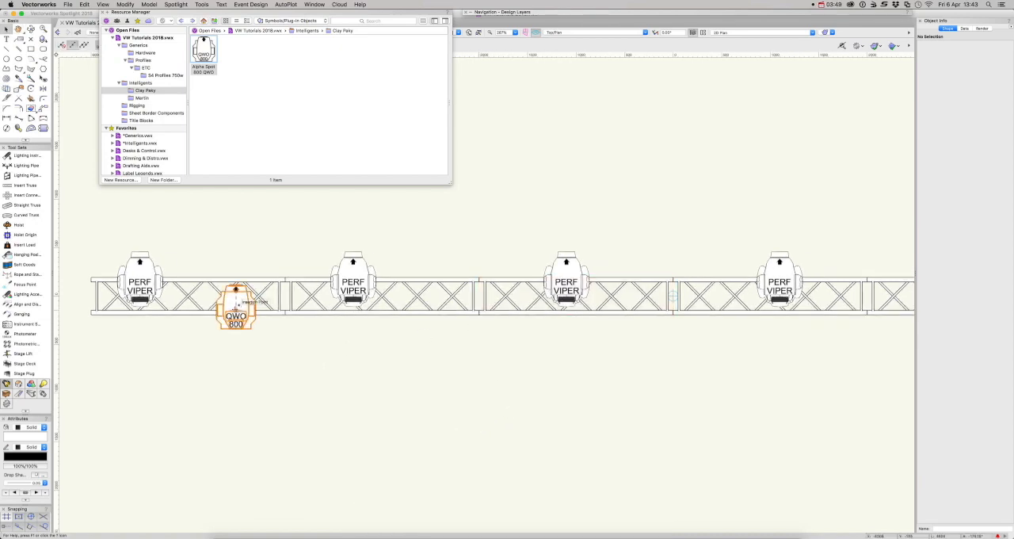
left_click_drag(237, 305, 370, 349)
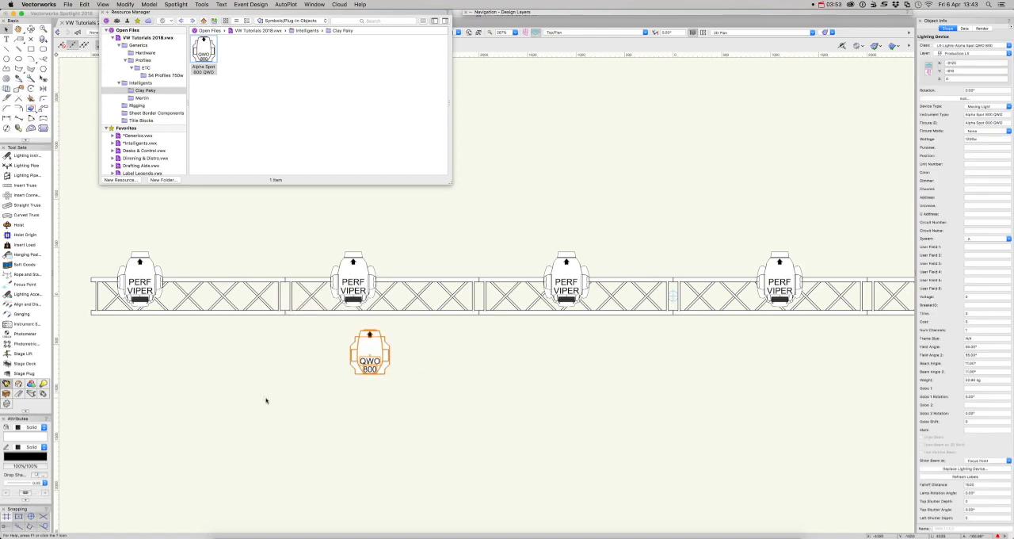
key("super+z")
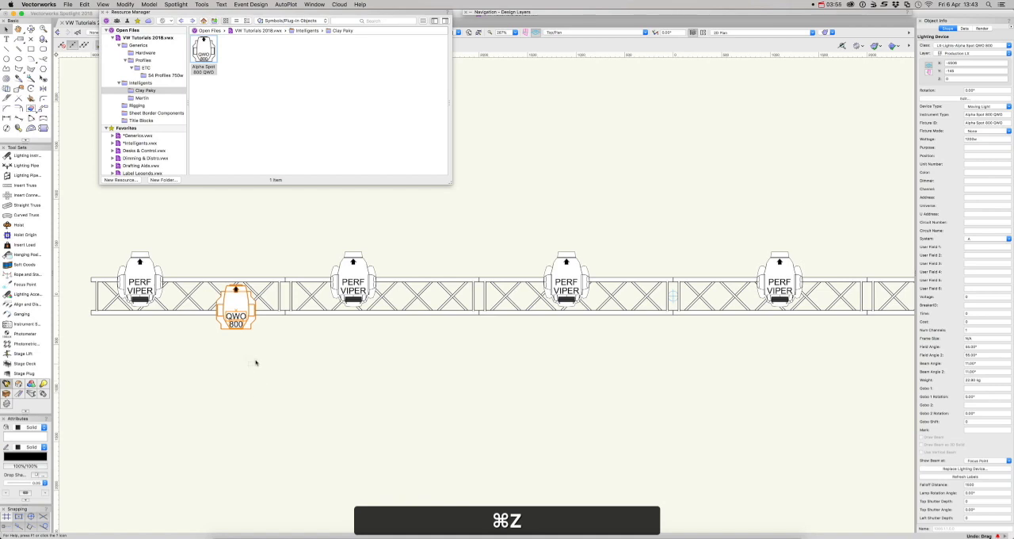
Copy the Alpha Spot fixture along the lower chord to the truss's midpoint at X 0, and clear the selection
left_click_drag(237, 303, 380, 369)
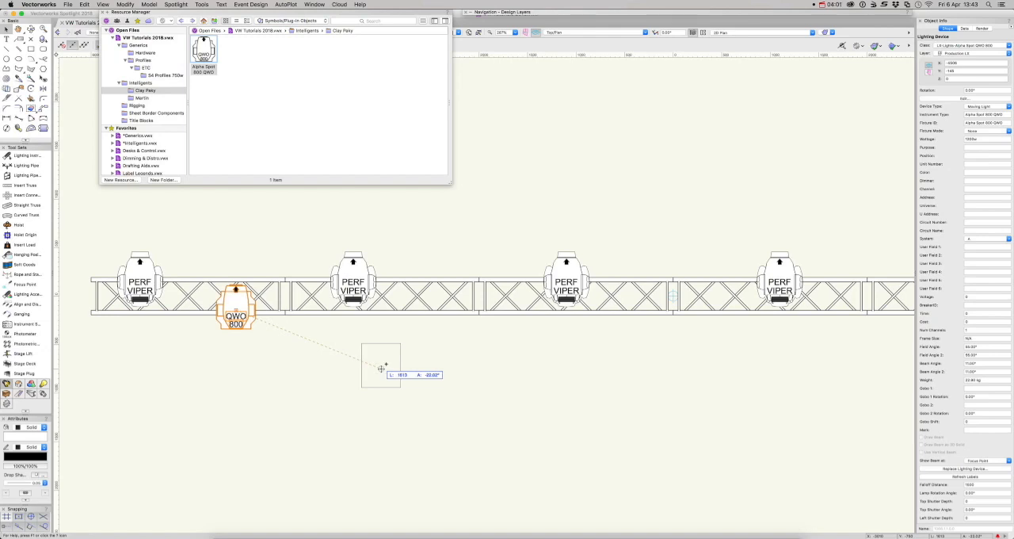
left_click_drag(381, 367, 673, 318)
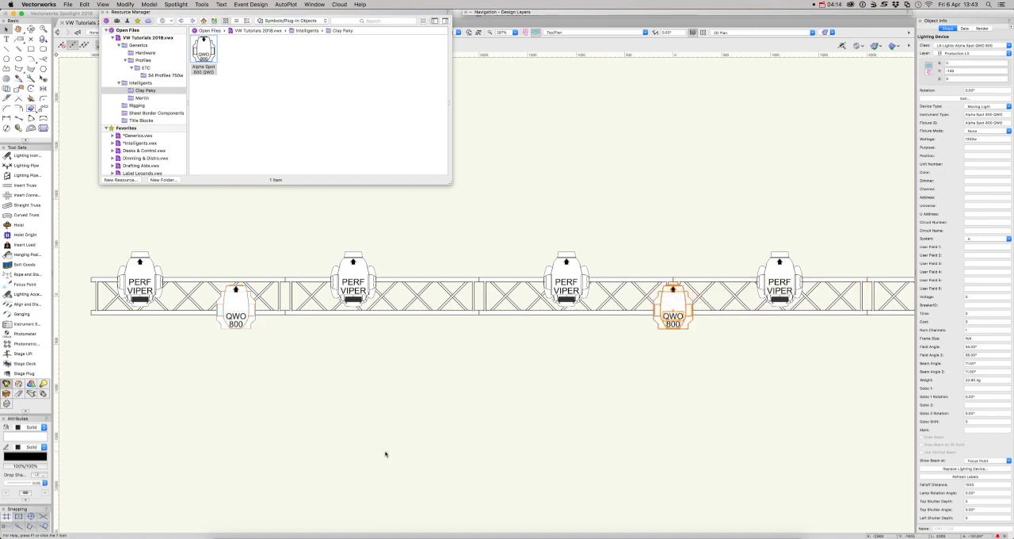
left_click(385, 454)
Mirror a copy of the left Alpha Spot fixture about a vertical axis through the truss's midpoint, and clear the selection
key("super+6")
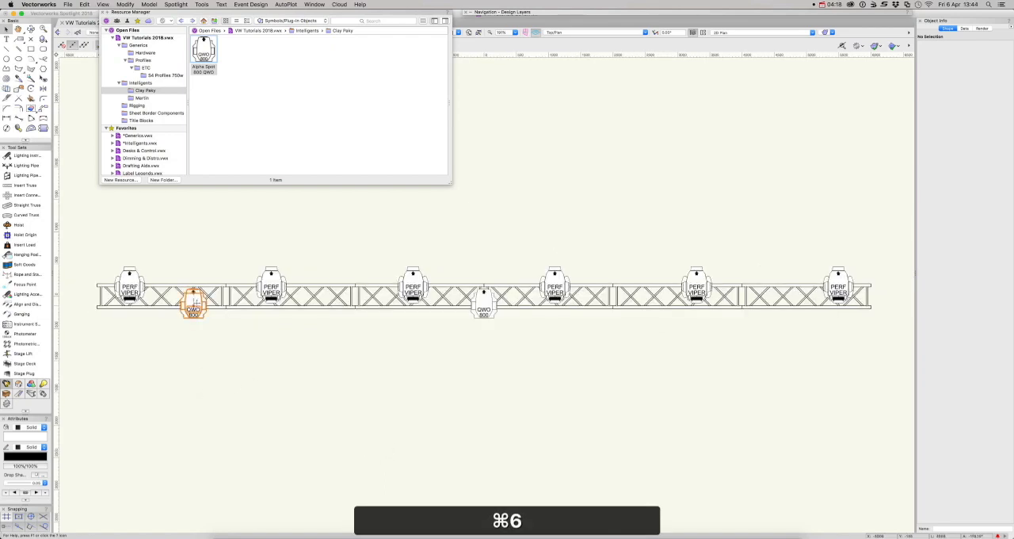
left_click(195, 305)
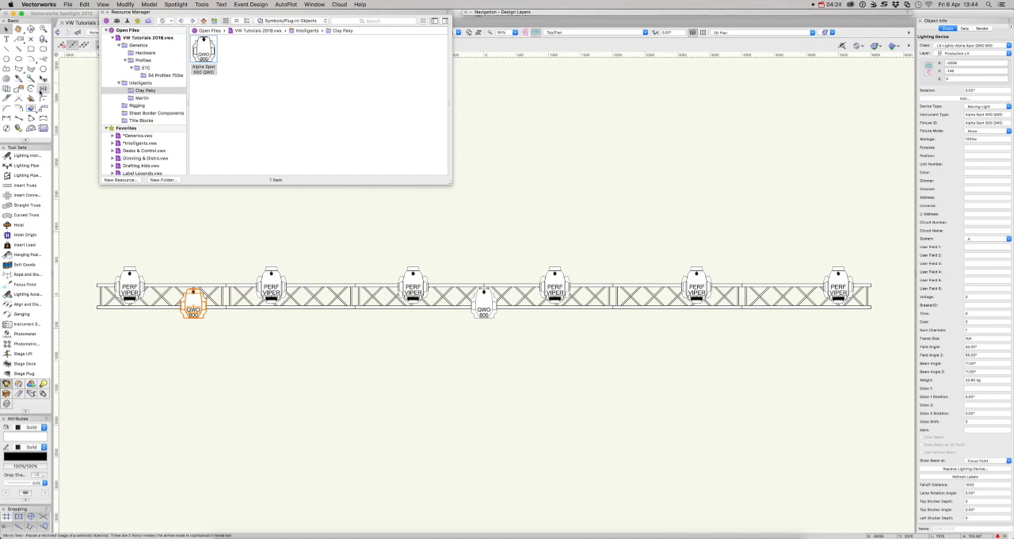
key("equal")
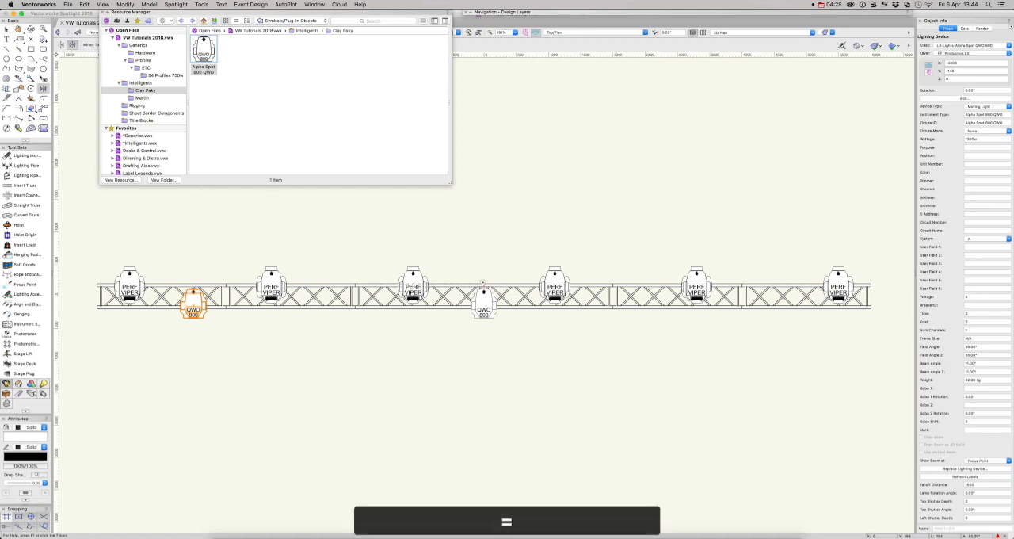
left_click(484, 283)
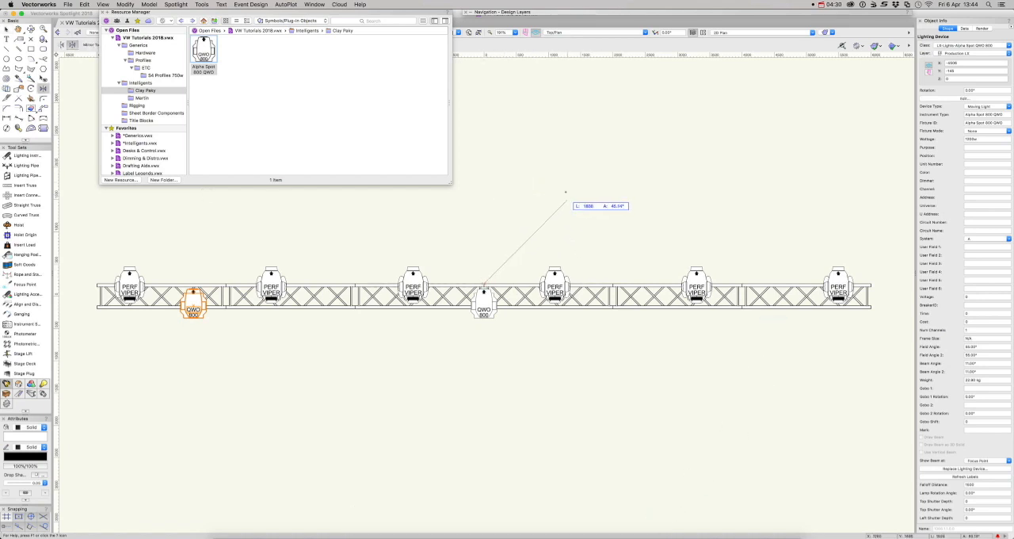
left_click(484, 121)
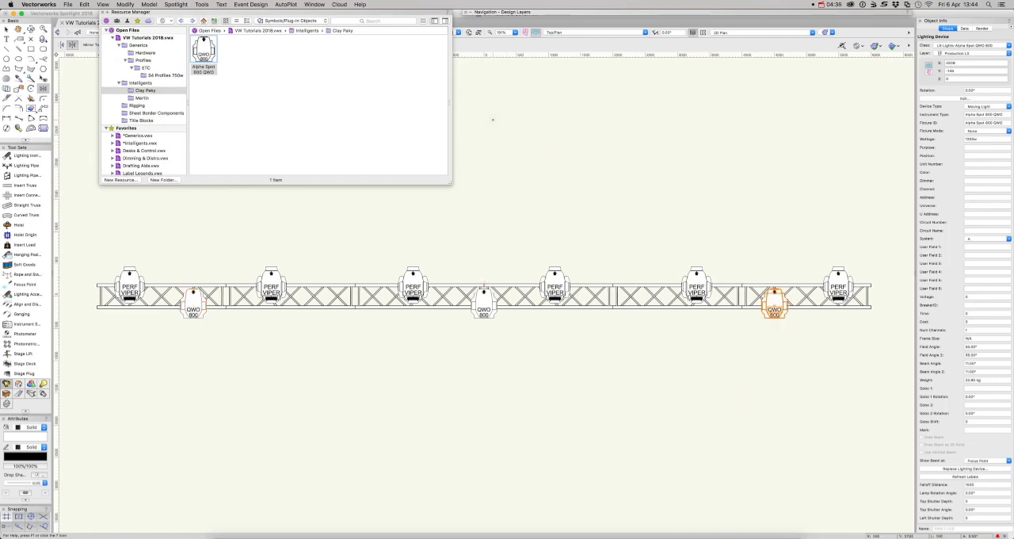
key("x")
key("x")
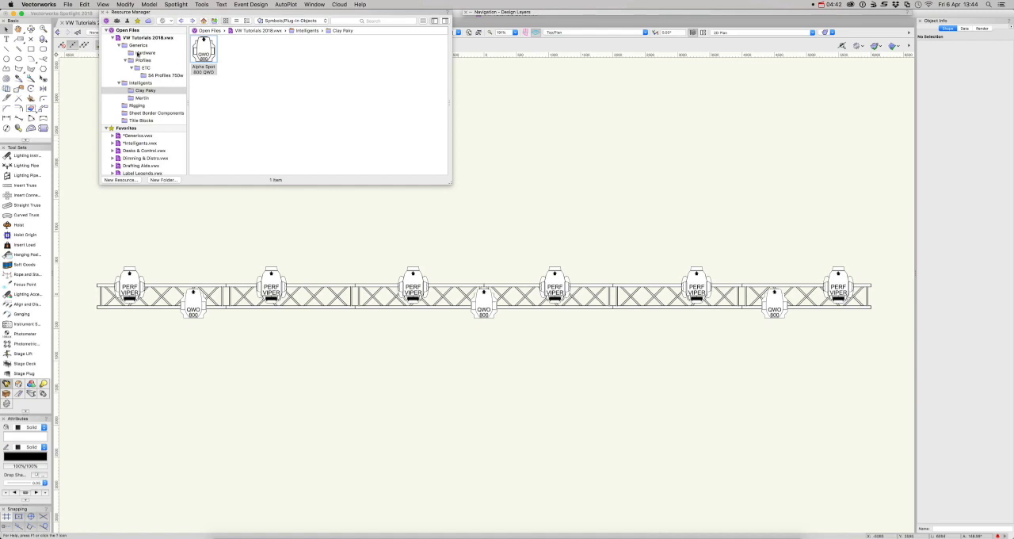
Place an ETC S4 36 Deg 750w profile on the upper chord near the first left truss joint, facing straight up, and hide the resources
left_click(158, 76)
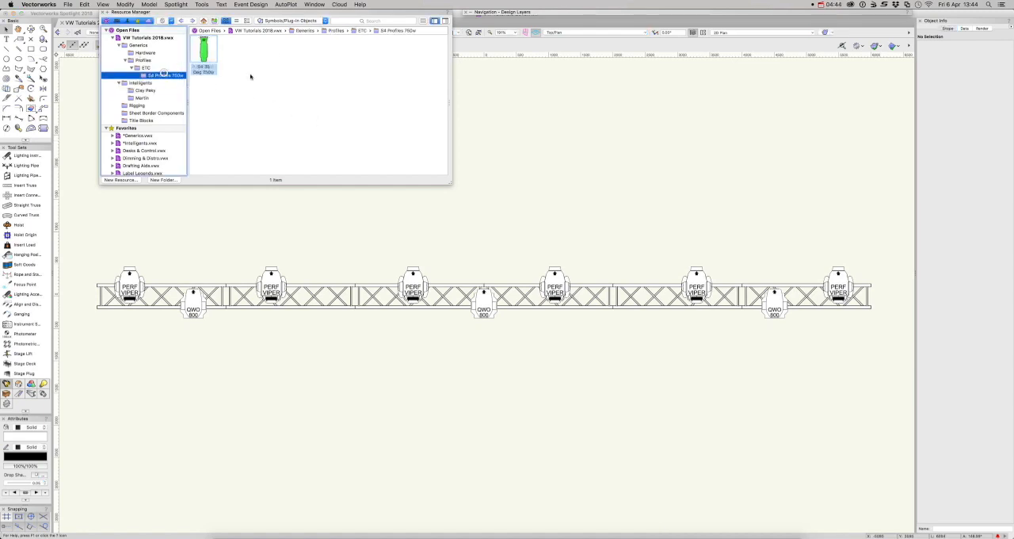
double_click(203, 51)
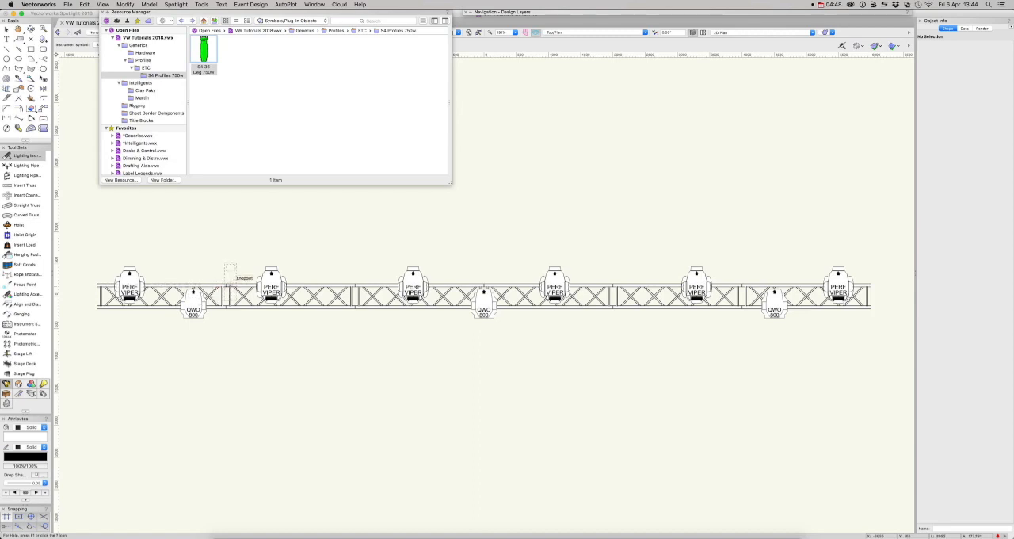
left_click(229, 281)
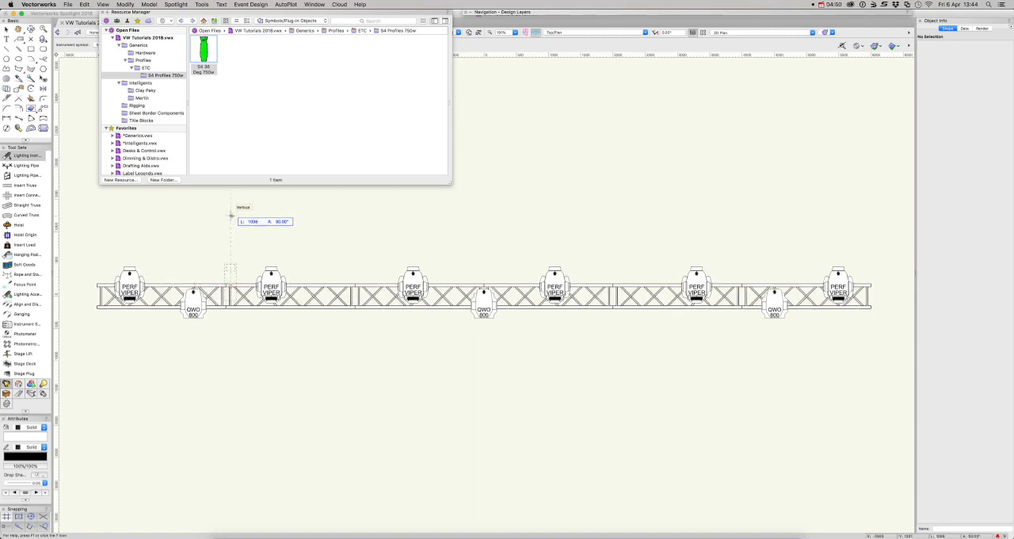
left_click(230, 215)
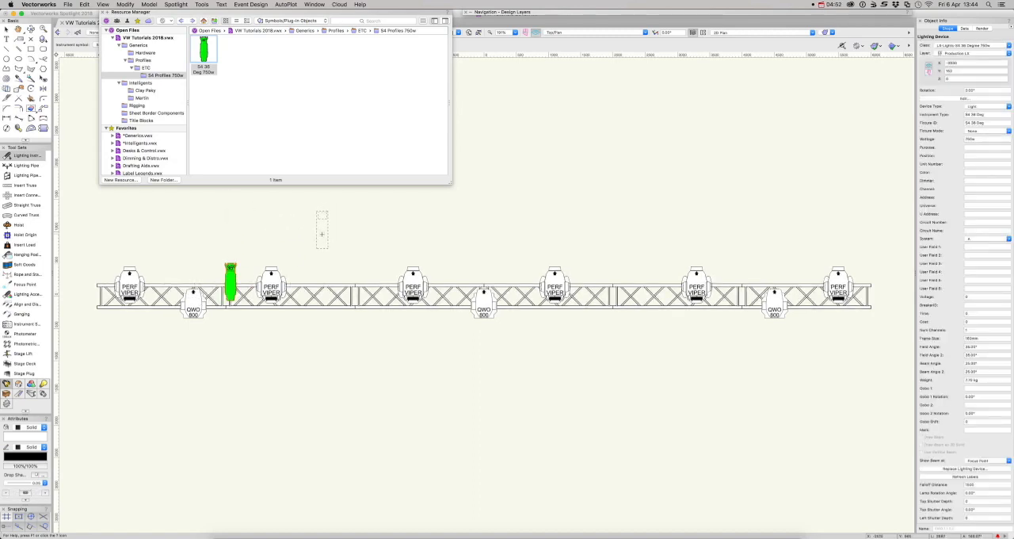
key("x")
key("x")
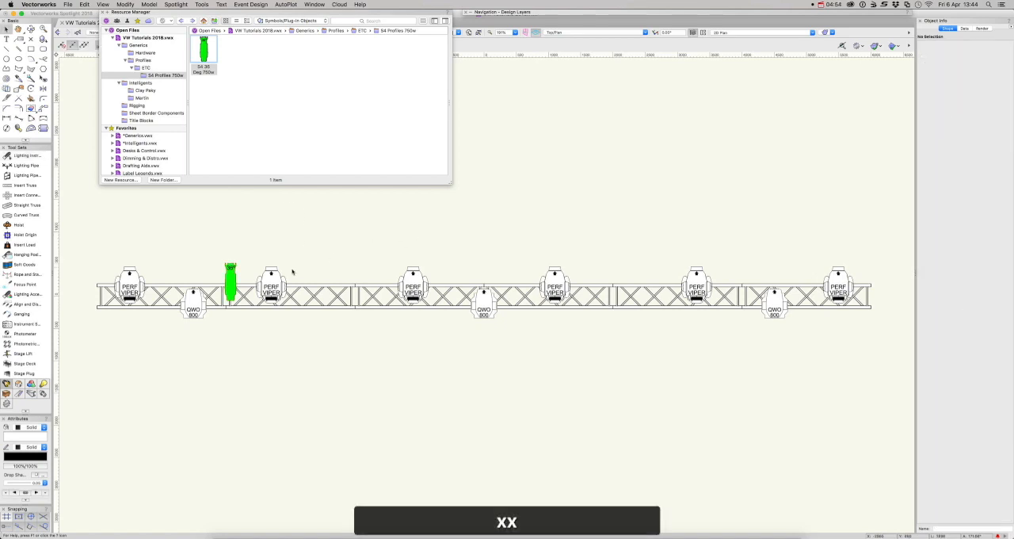
key("super+r")
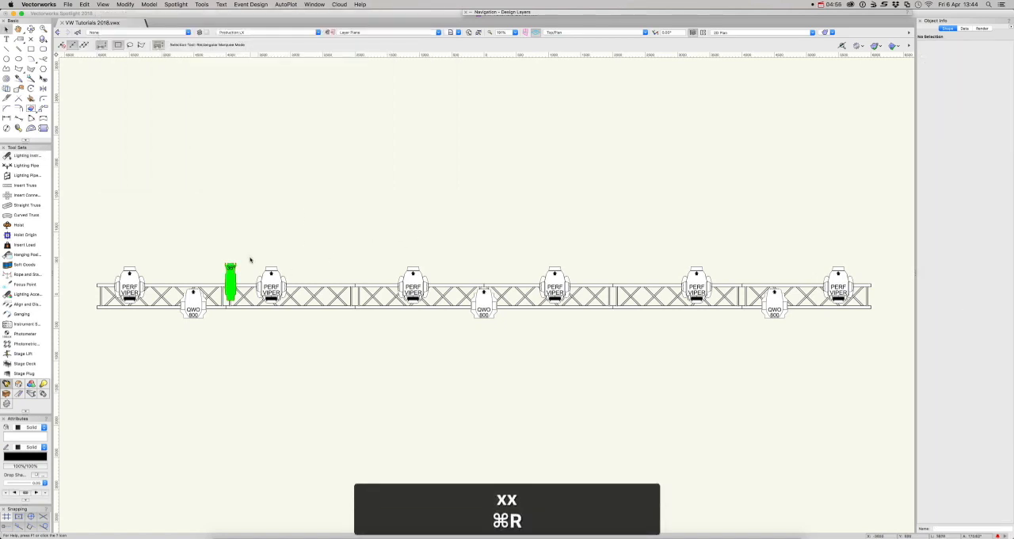
Duplicate the S4 36 Deg profile along the truss as a linear array of 7 copies offset 1000 in X, retaining the original
left_click(231, 268)
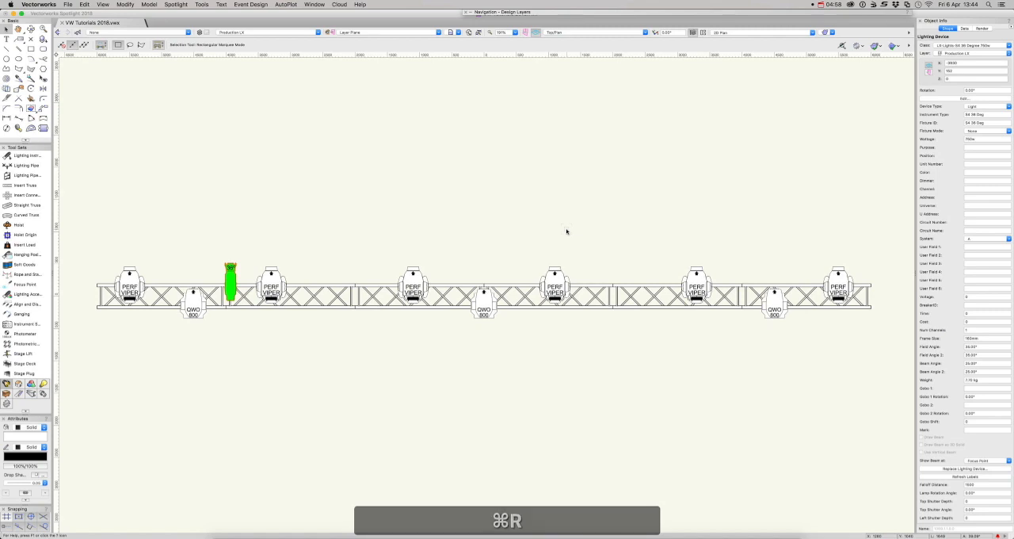
left_click(84, 4)
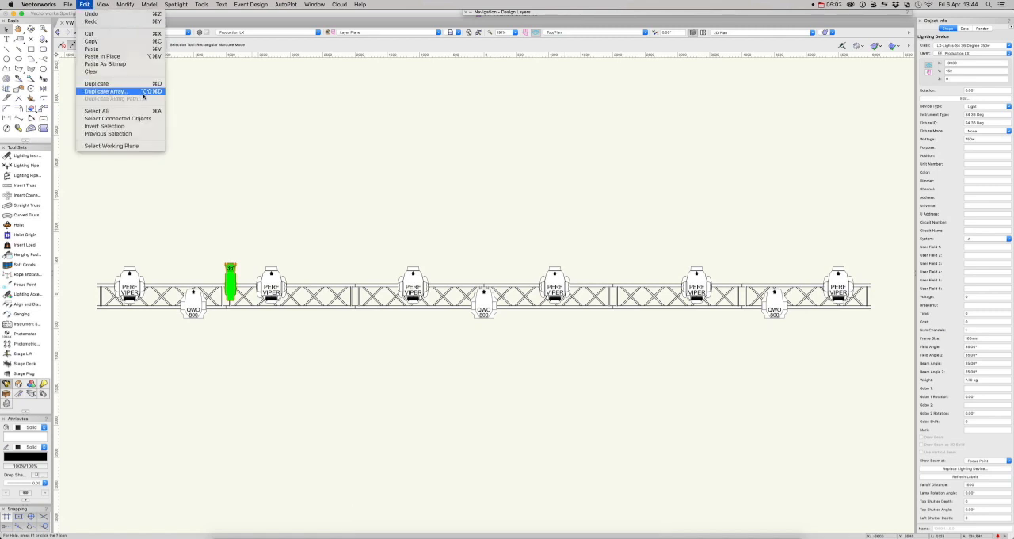
left_click(259, 129)
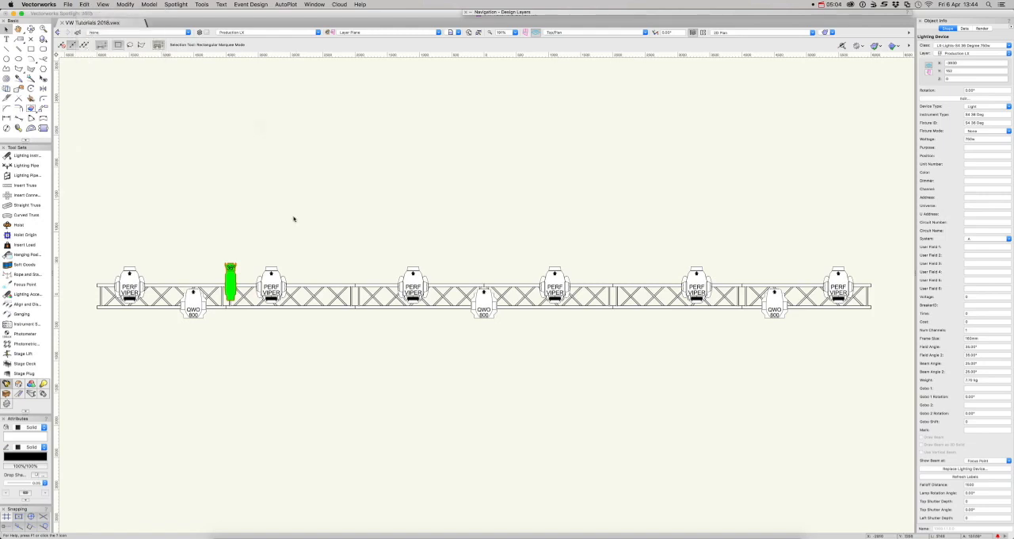
key("super+alt+shift+d")
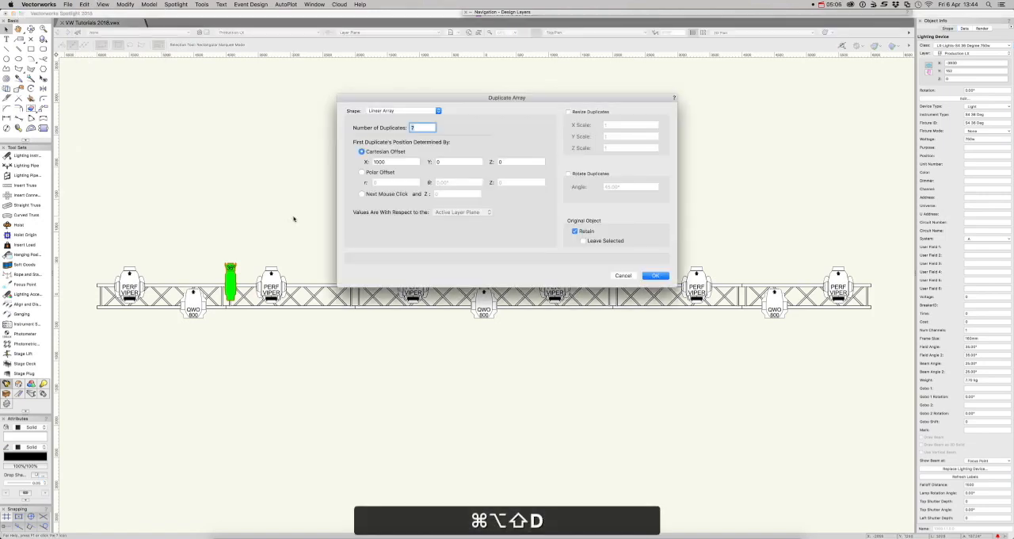
left_click_drag(417, 97, 383, 359)
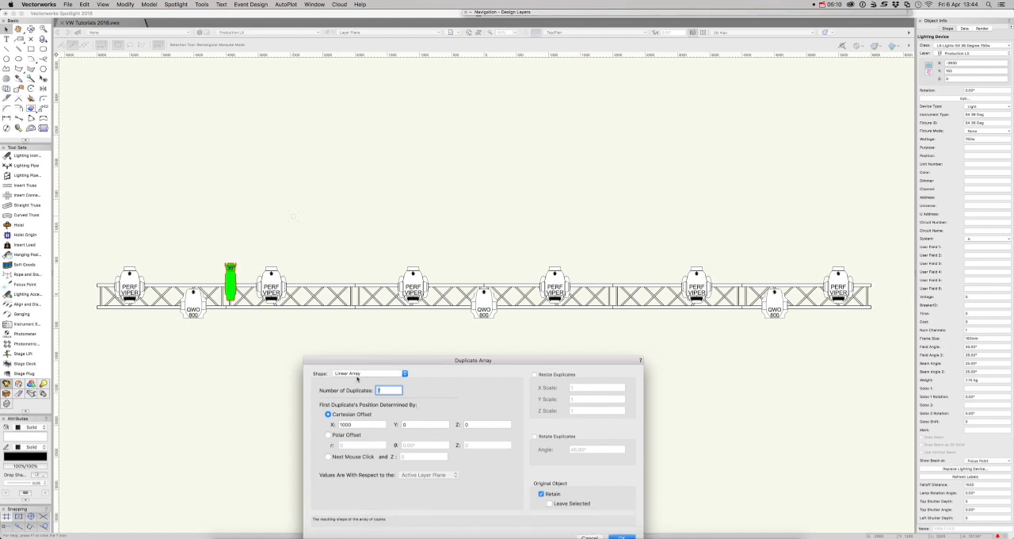
left_click(358, 377)
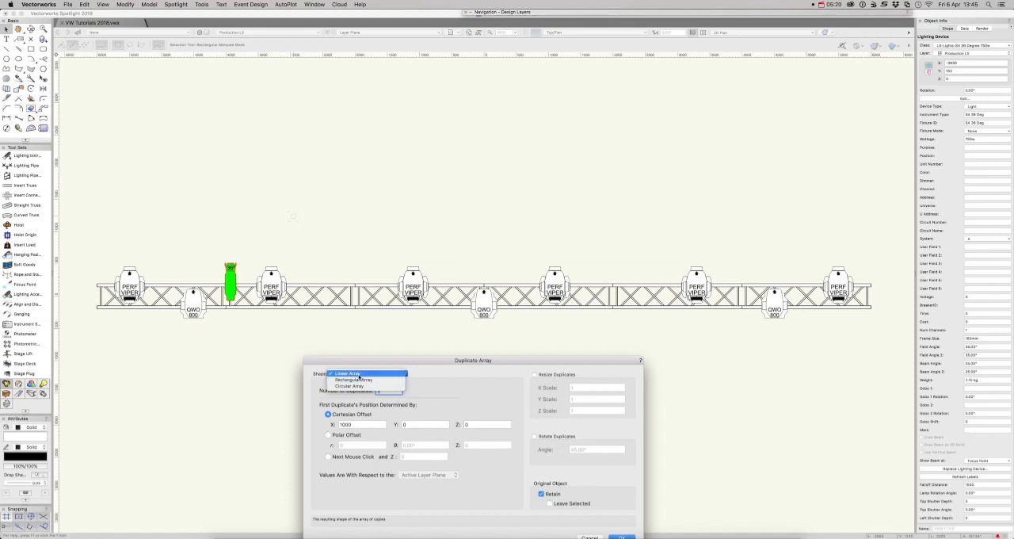
left_click(358, 374)
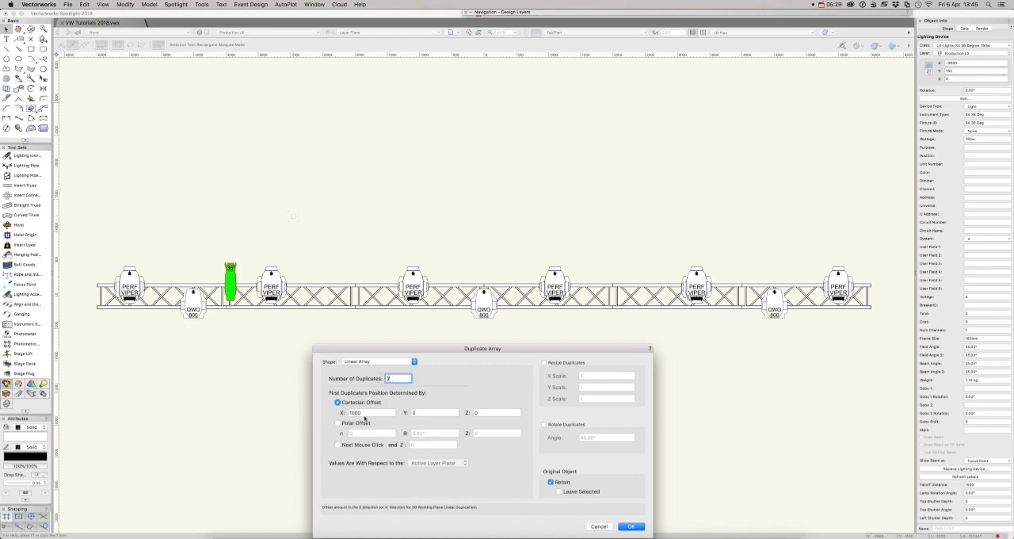
double_click(351, 412)
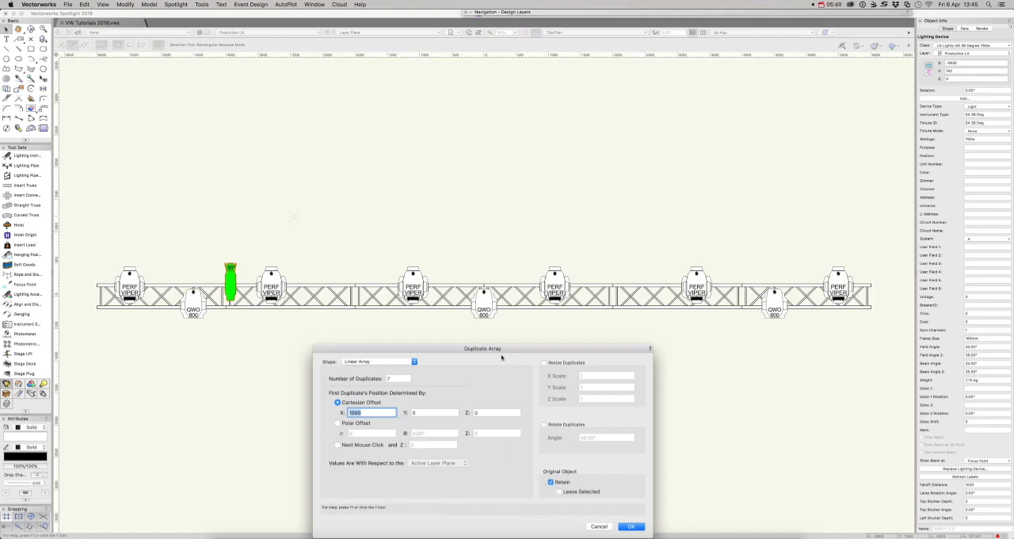
left_click(632, 527)
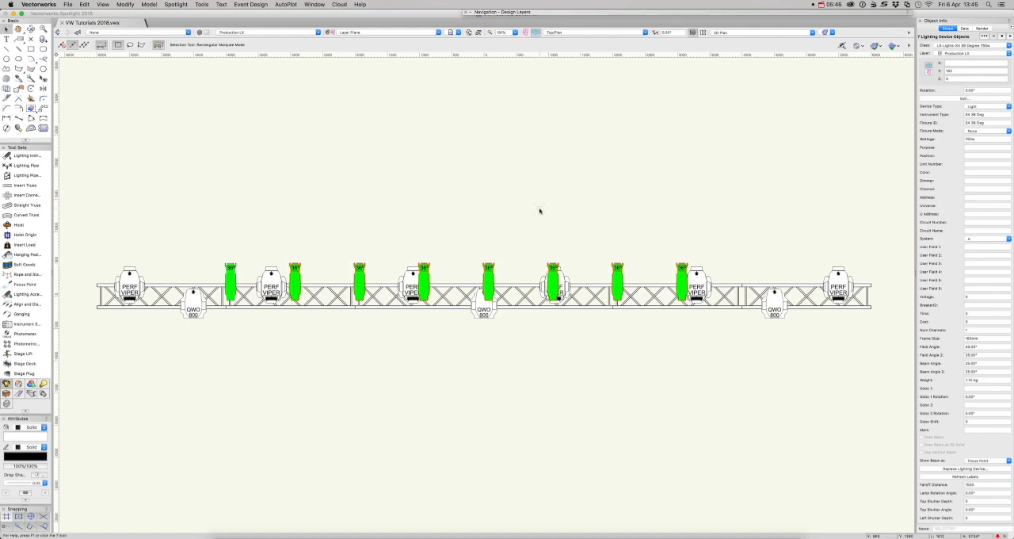
Clear the selection and move the rightmost S4 profile along the upper chord to the last right truss joint
key("x")
key("x")
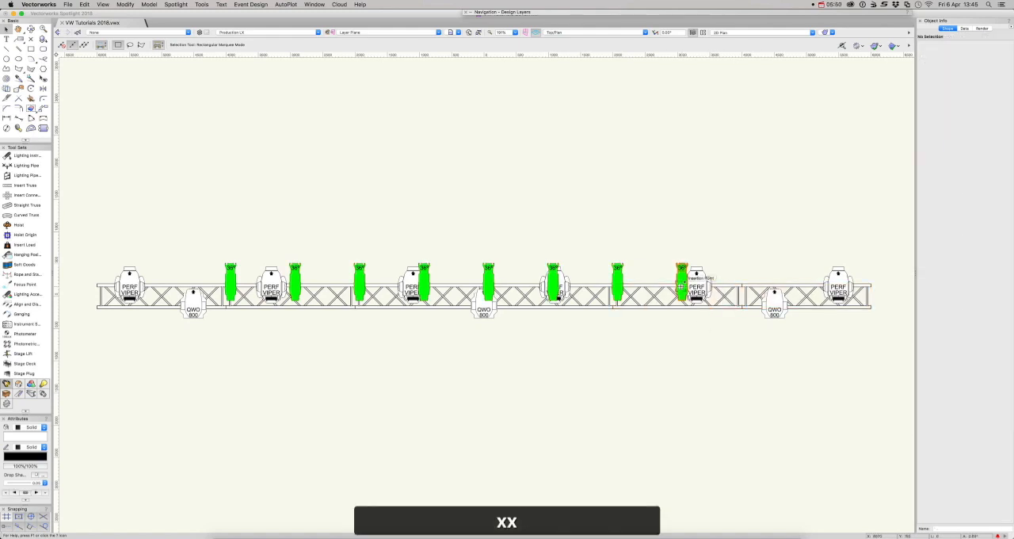
left_click_drag(682, 285, 739, 284)
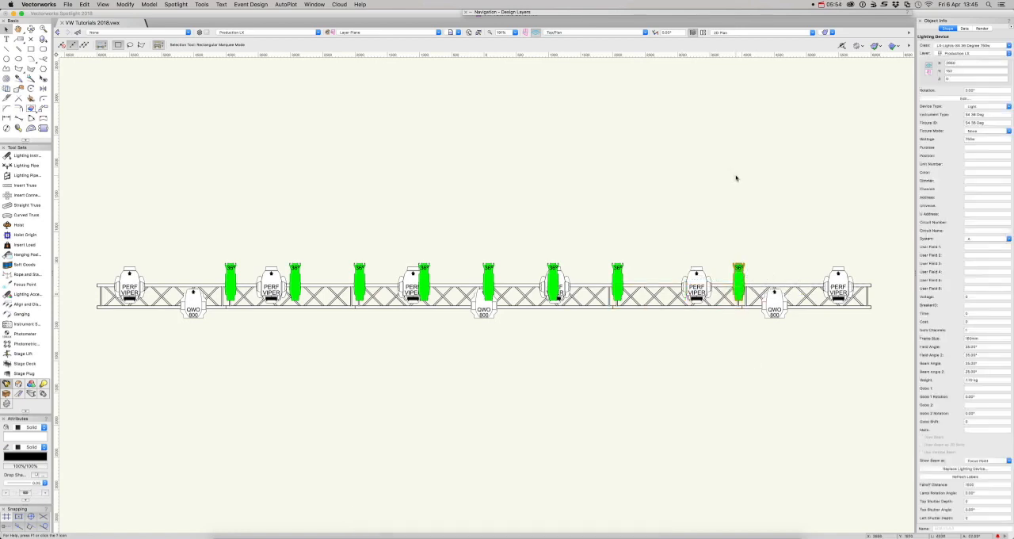
Select all fixtures whose Instrument Type equals S4 36 Deg and distribute them horizontally by equal spacing
key("super+alt+shift+s")
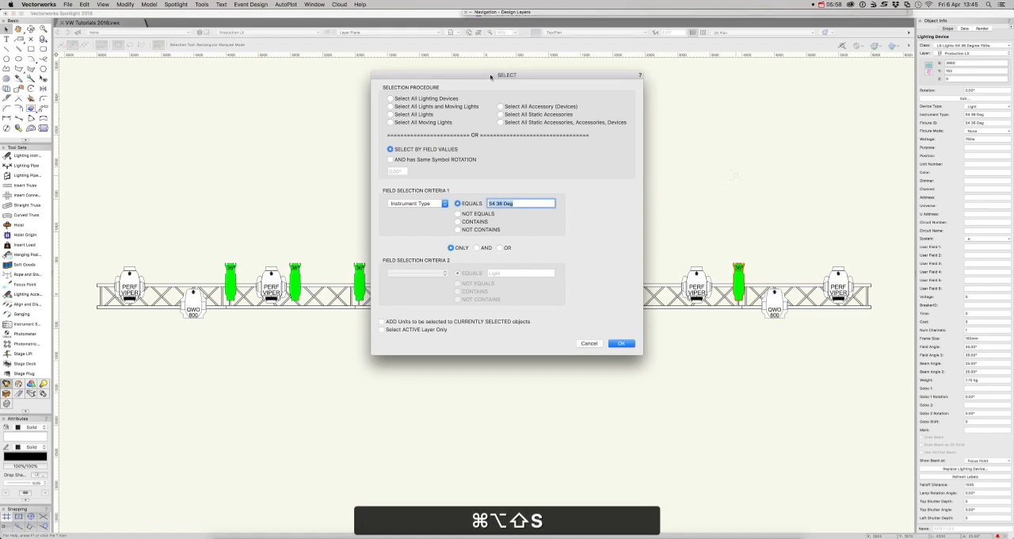
left_click_drag(492, 77, 498, 63)
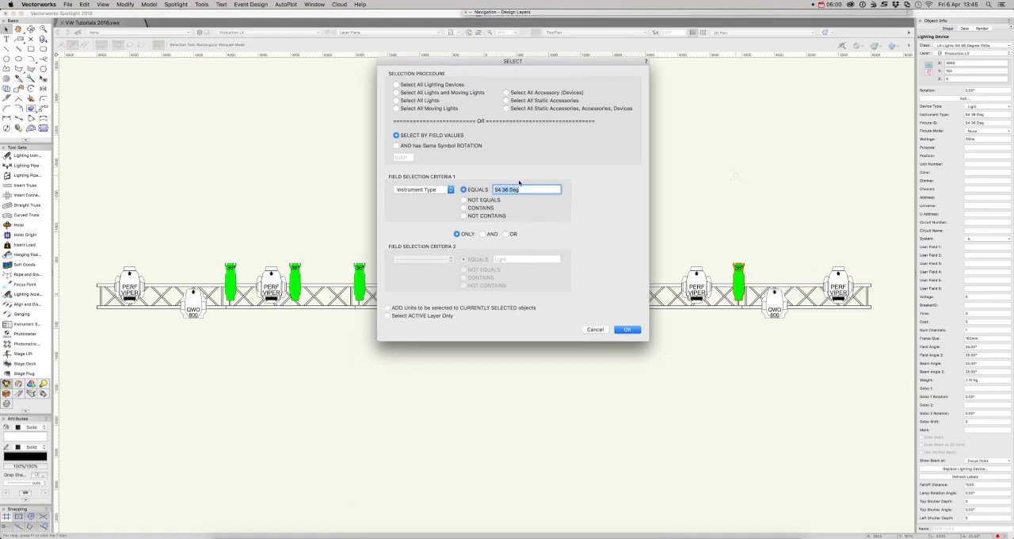
left_click(626, 328)
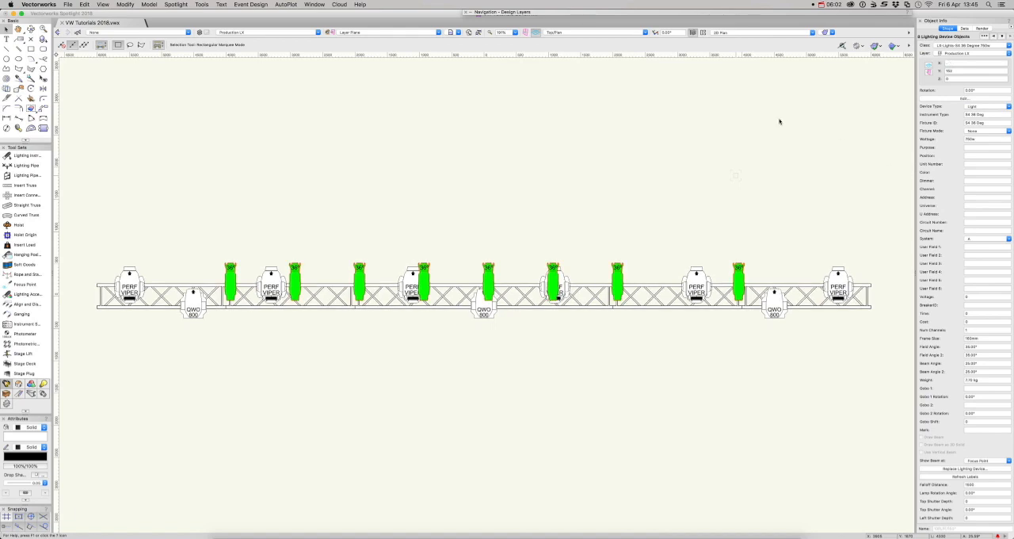
key("super+equal")
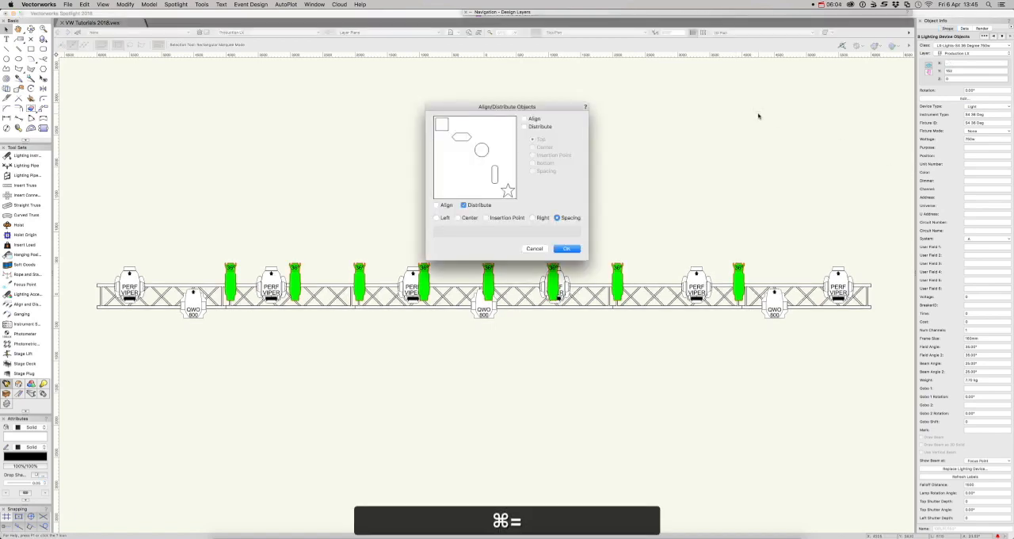
left_click(576, 249)
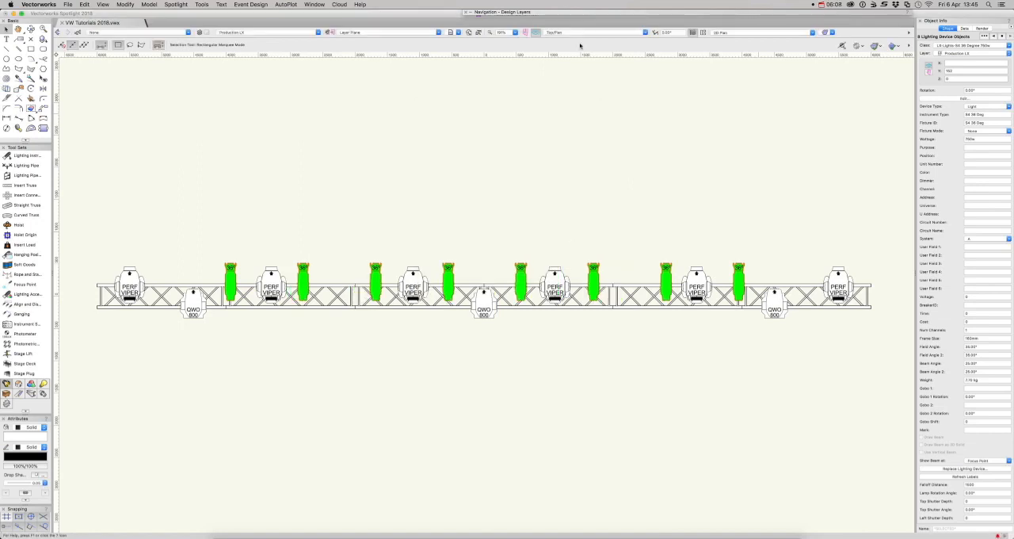